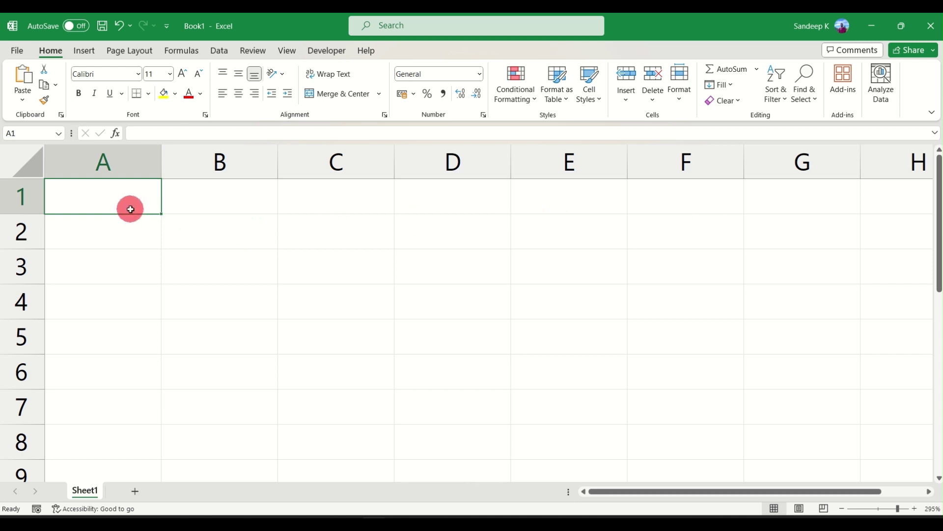
click(100, 165)
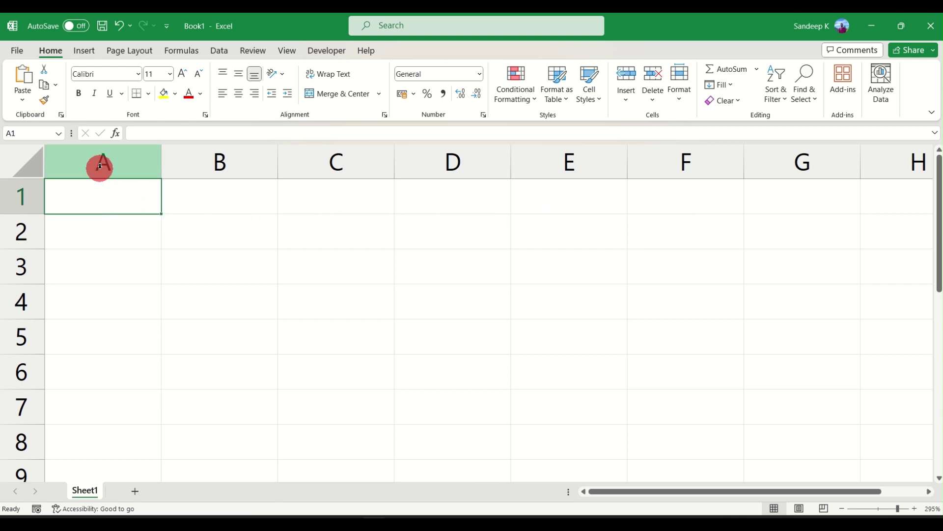
click(38, 194)
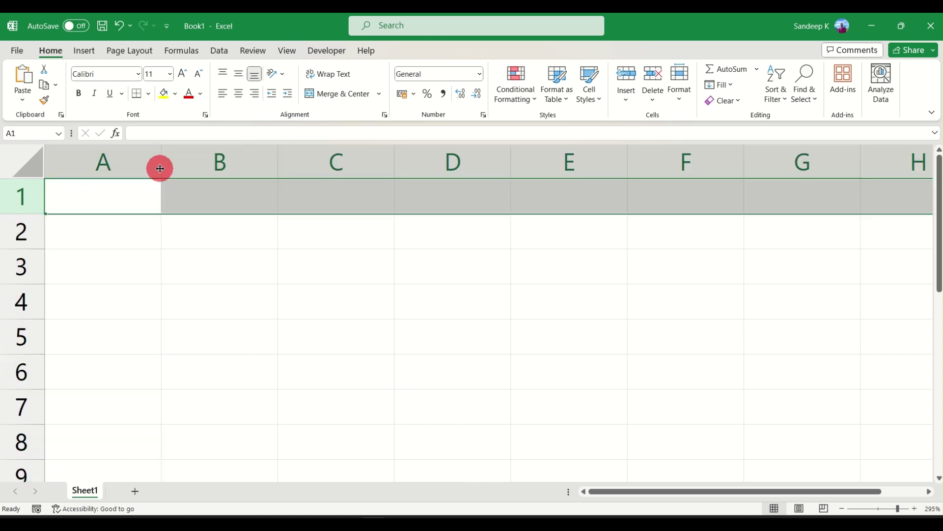
click(130, 199)
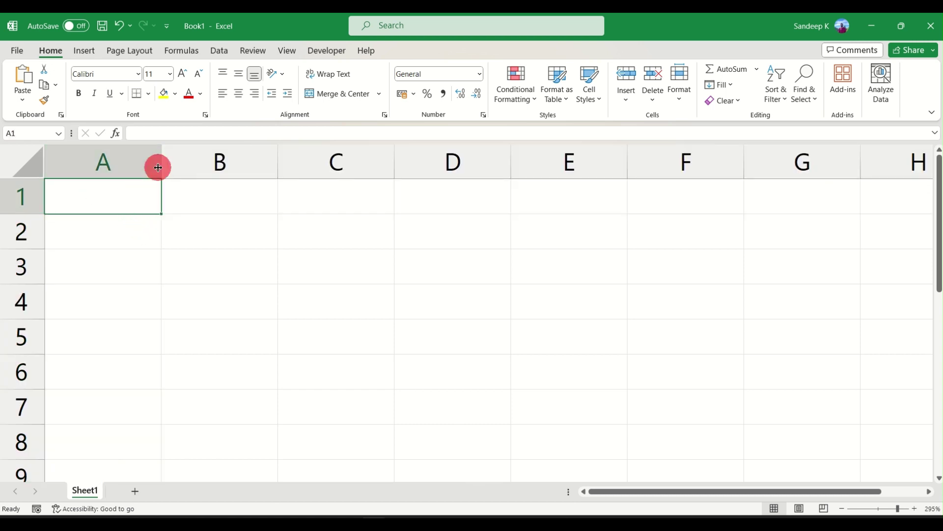
Widen column A slightly to a width of 8.33 using its border and narrow it back.
click(111, 162)
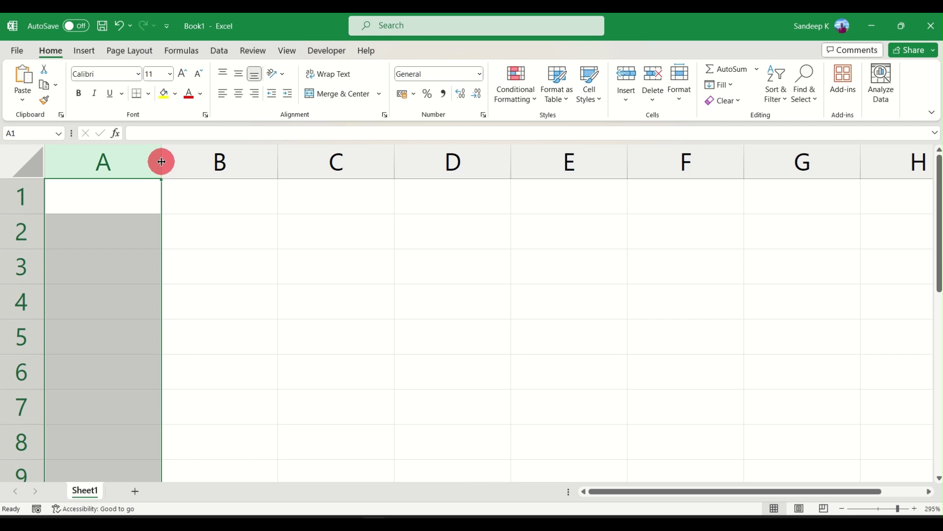
mouse_move(162, 161)
mouse_down()
mouse_move(207, 164)
mouse_move(164, 164)
mouse_up()
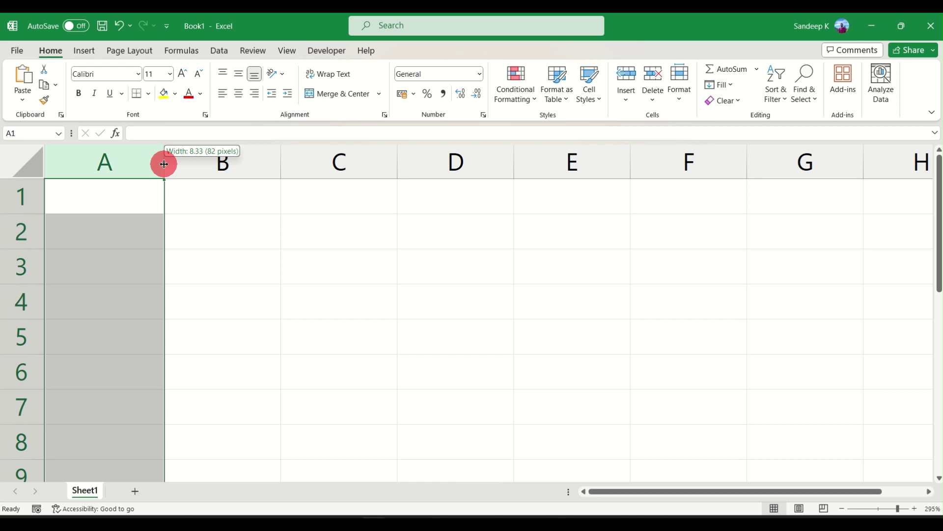
drag(164, 164, 162, 163)
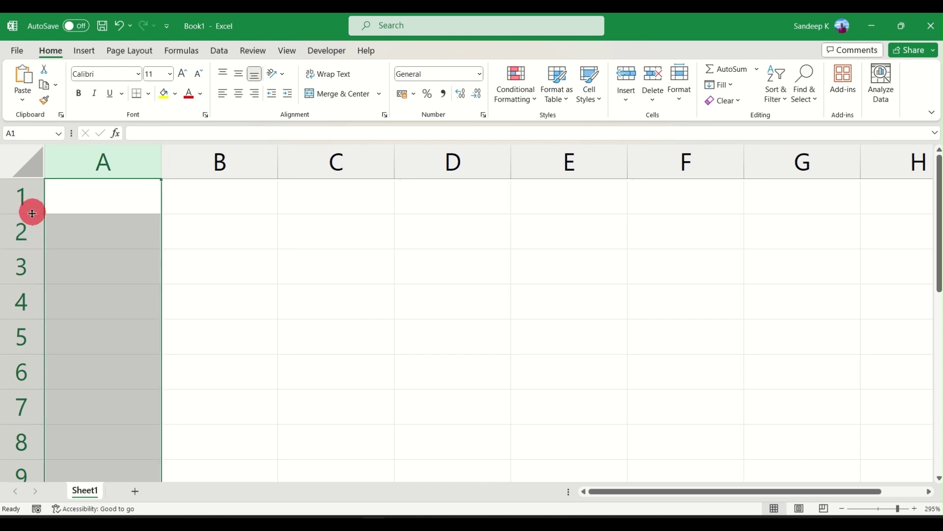
Increase the height of row 1 to about three times the height of the other rows.
mouse_move(30, 213)
mouse_down()
mouse_move(23, 238)
mouse_move(23, 217)
mouse_up()
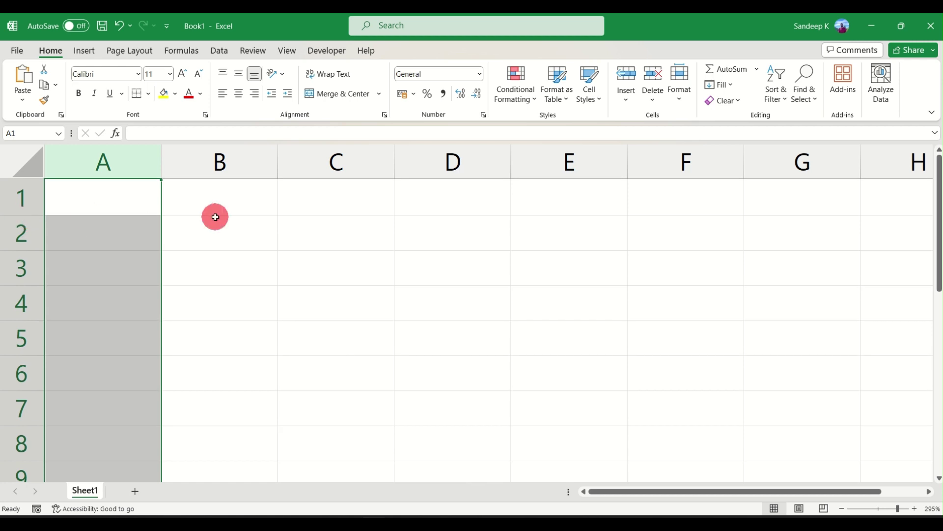
click(136, 204)
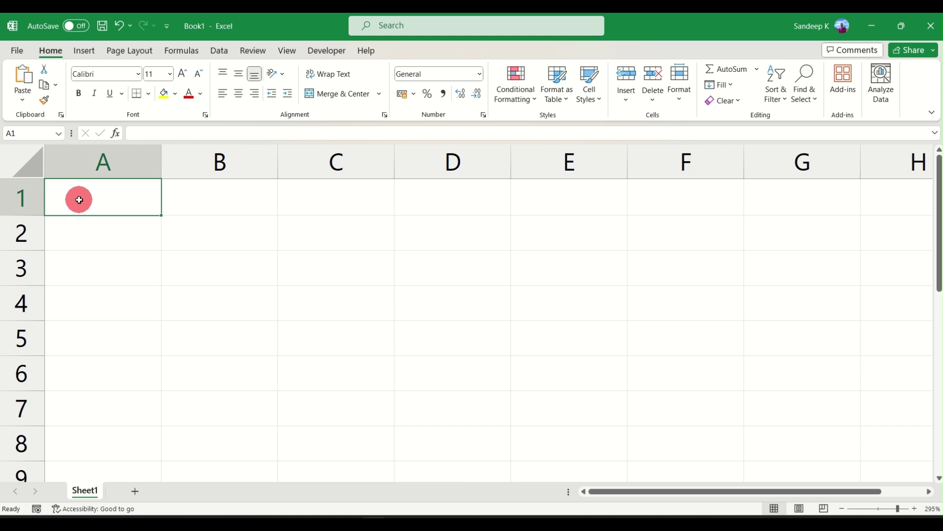
drag(22, 215, 21, 290)
click(267, 328)
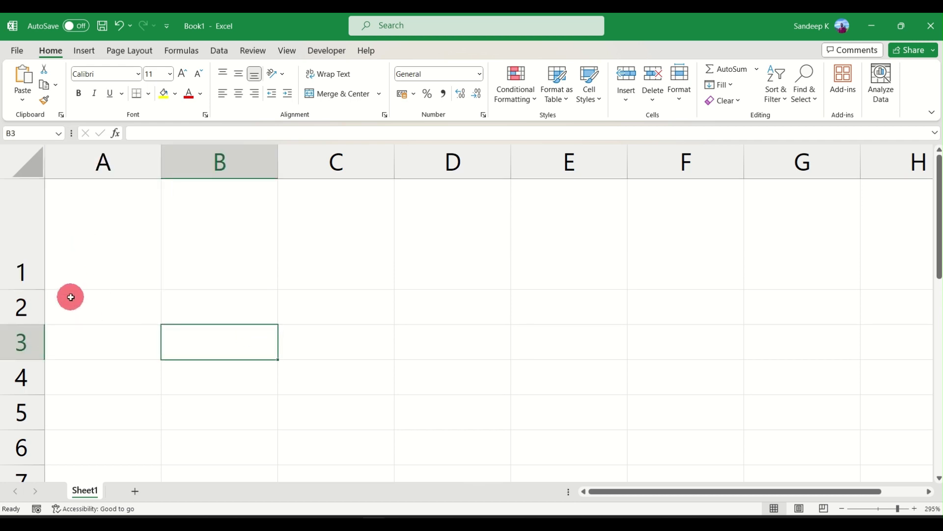
Autofit the height of row 1 from its lower border and select cell A1.
click(31, 290)
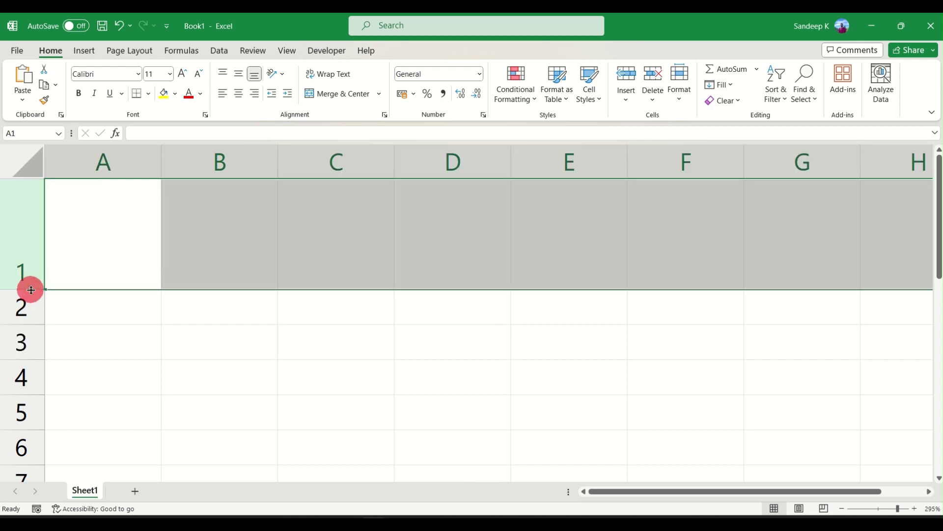
double_click(31, 290)
click(132, 244)
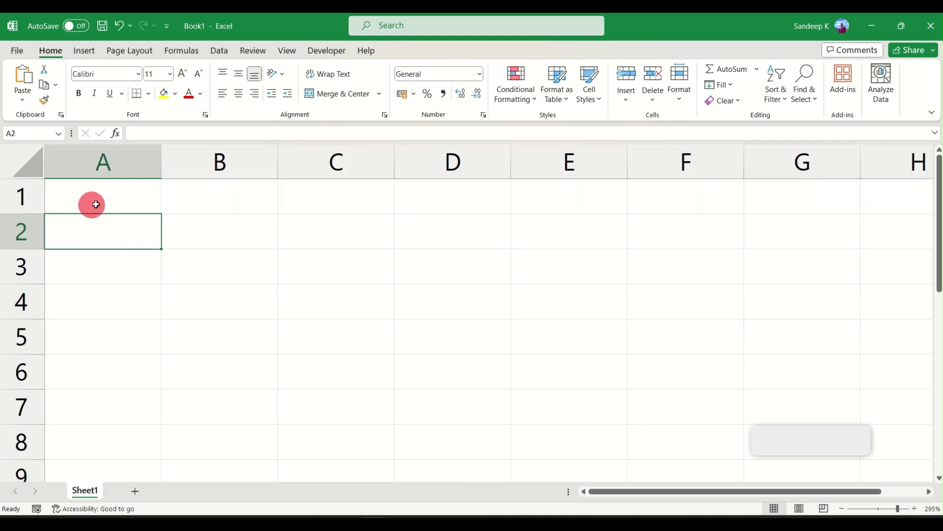
click(93, 204)
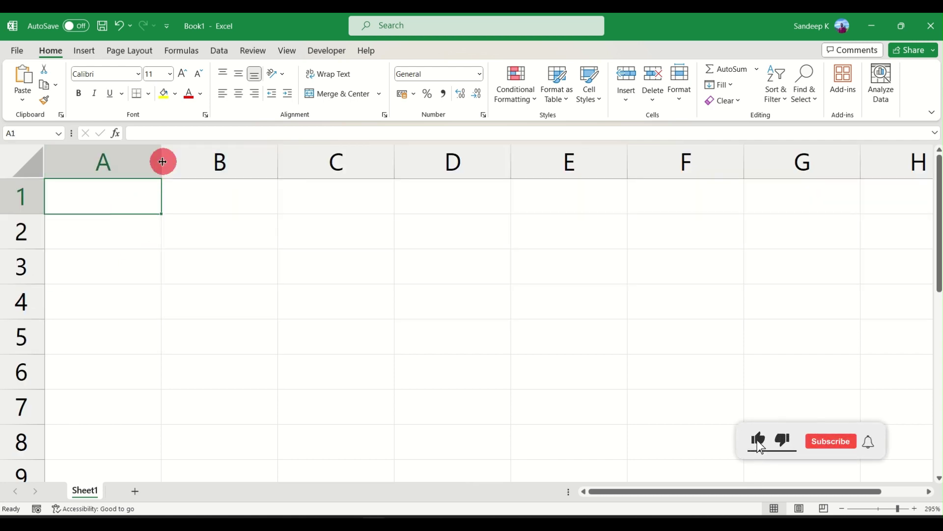
Widen column A to about twice the width of the other columns and select cell A1.
drag(161, 161, 290, 161)
click(206, 156)
click(348, 202)
click(265, 162)
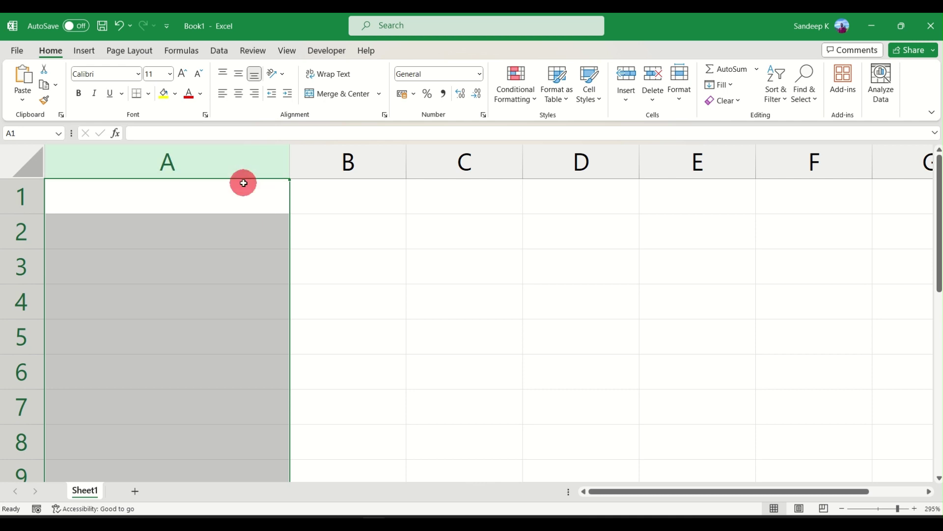
click(224, 196)
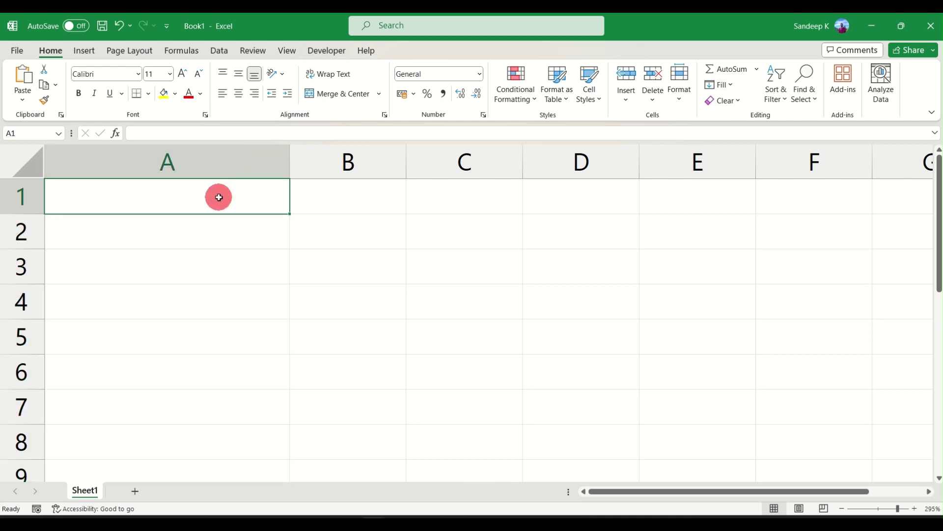
Enter the text sadsjdnsad in cell A1 and autofit column A to its content.
text(sadsjdnsad)
key(Tab)
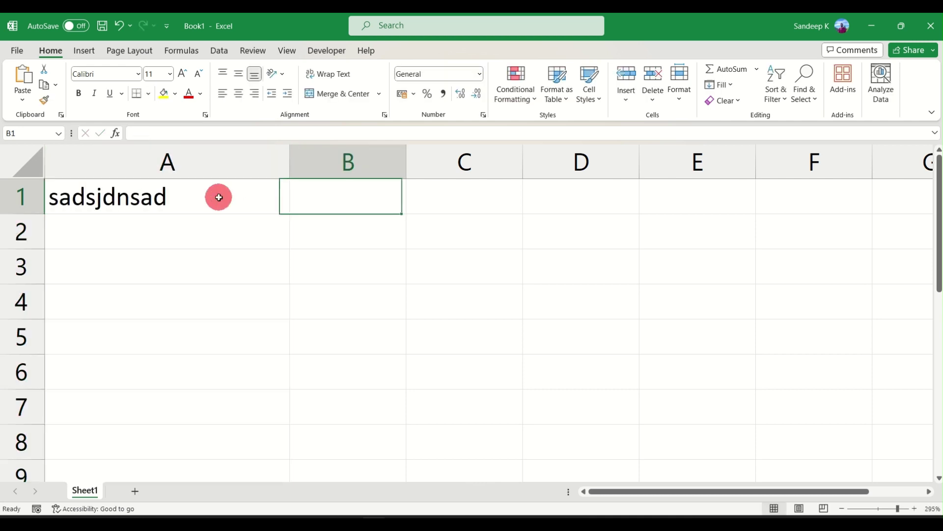
click(226, 195)
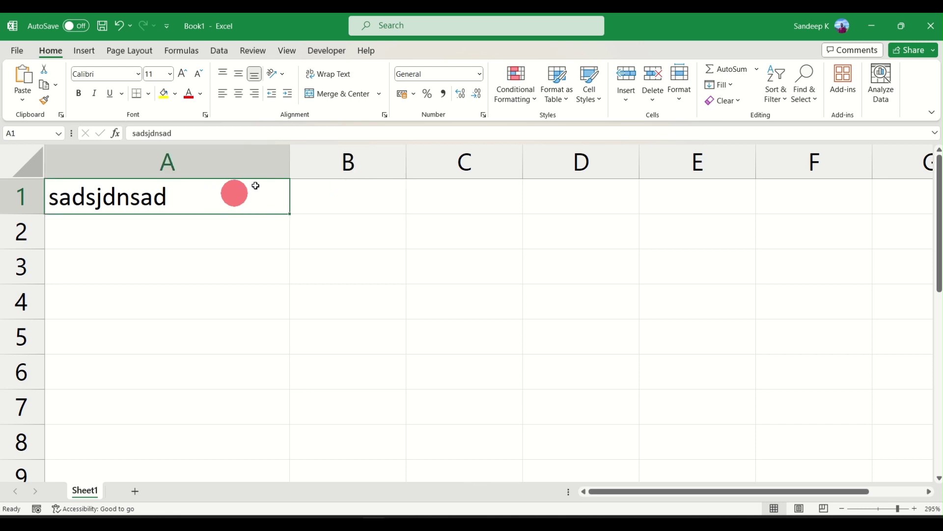
double_click(289, 158)
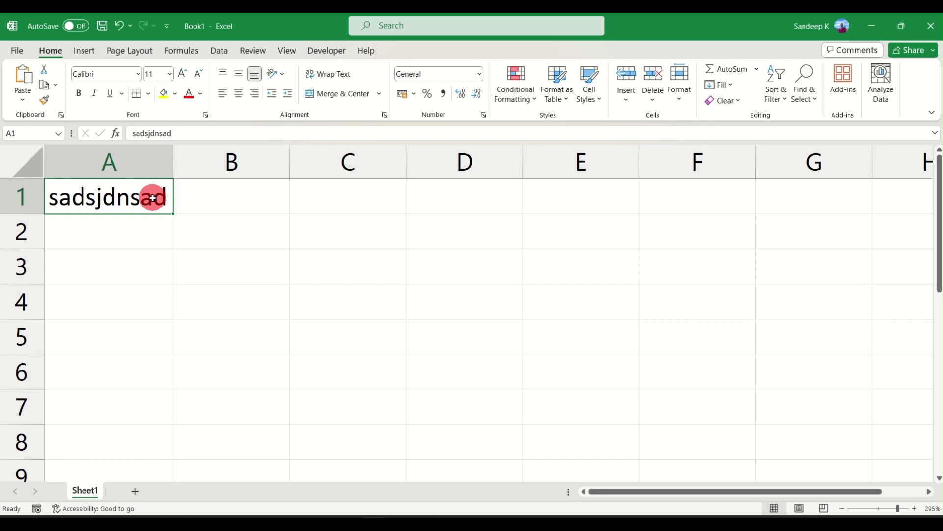
click(190, 196)
click(110, 196)
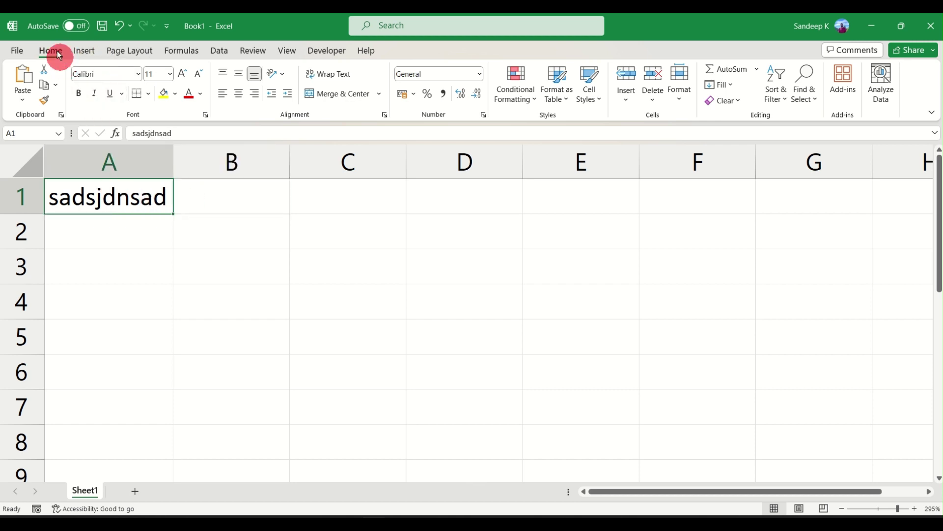
Set the height of row 1 to exactly 20 and make it slightly taller using its lower border.
click(683, 92)
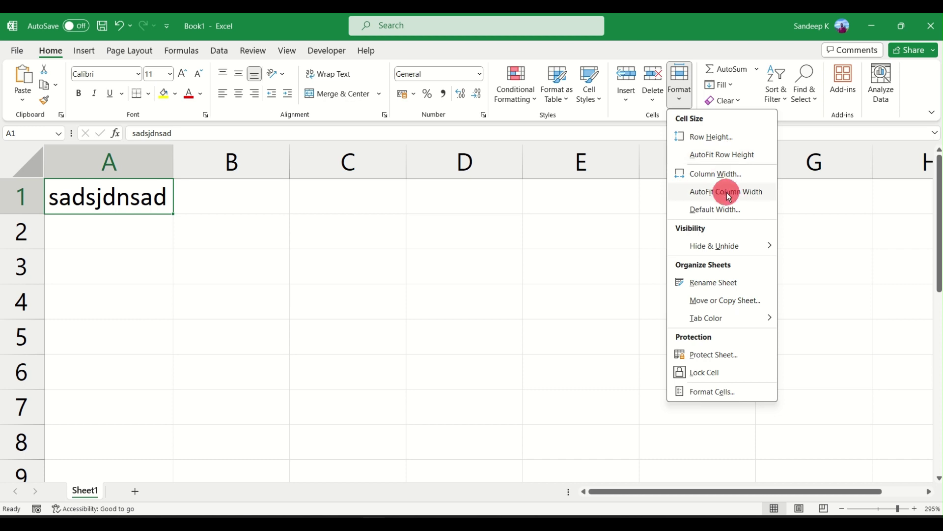
click(752, 137)
drag(393, 239, 384, 224)
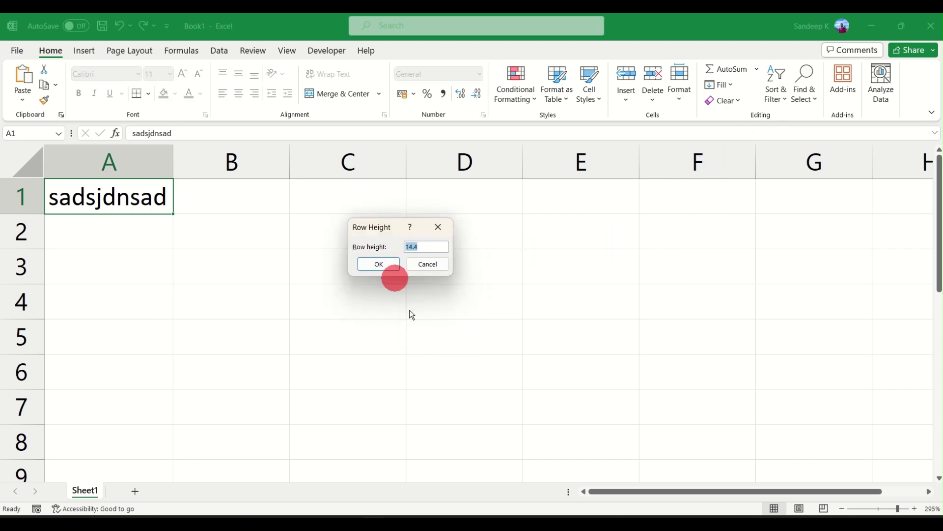
click(437, 247)
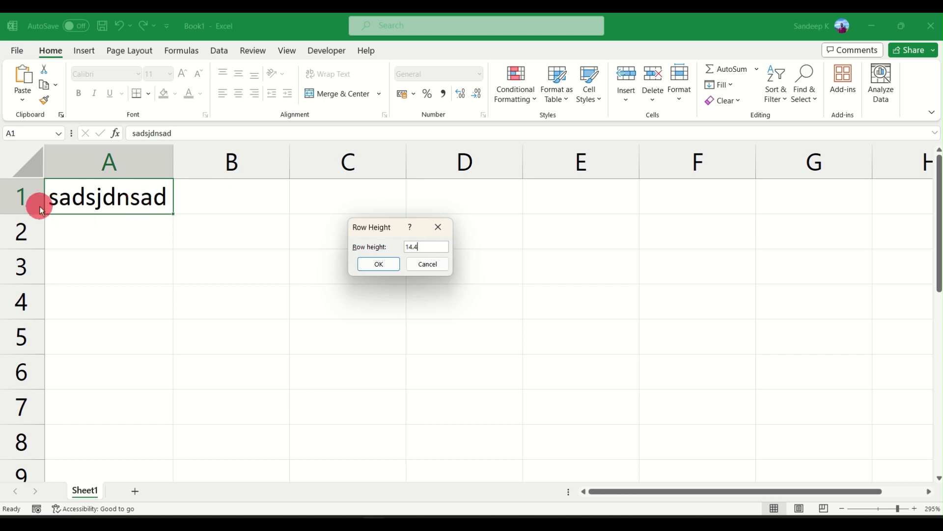
drag(423, 248, 396, 247)
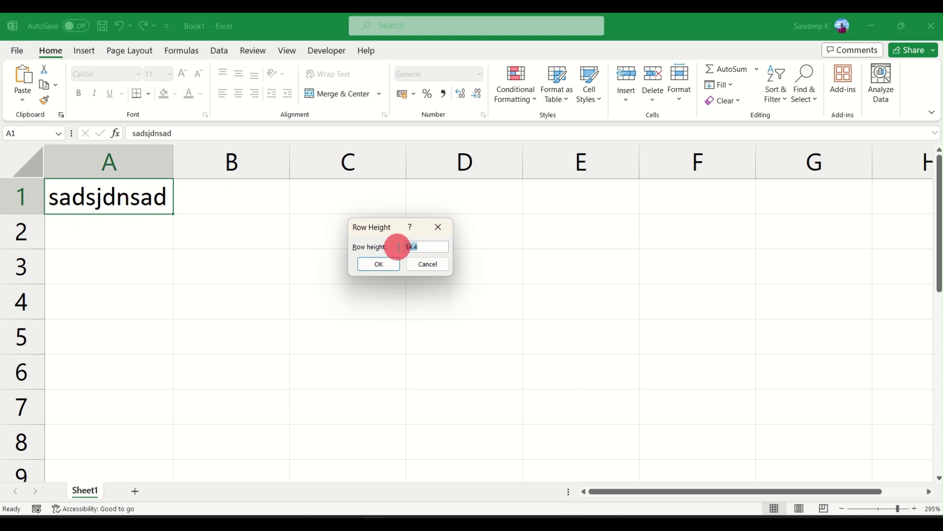
text(20)
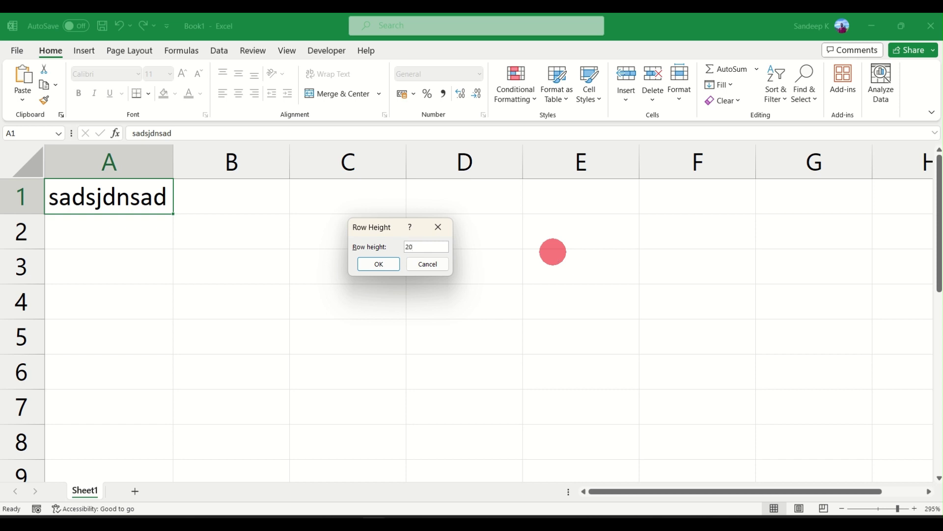
click(371, 263)
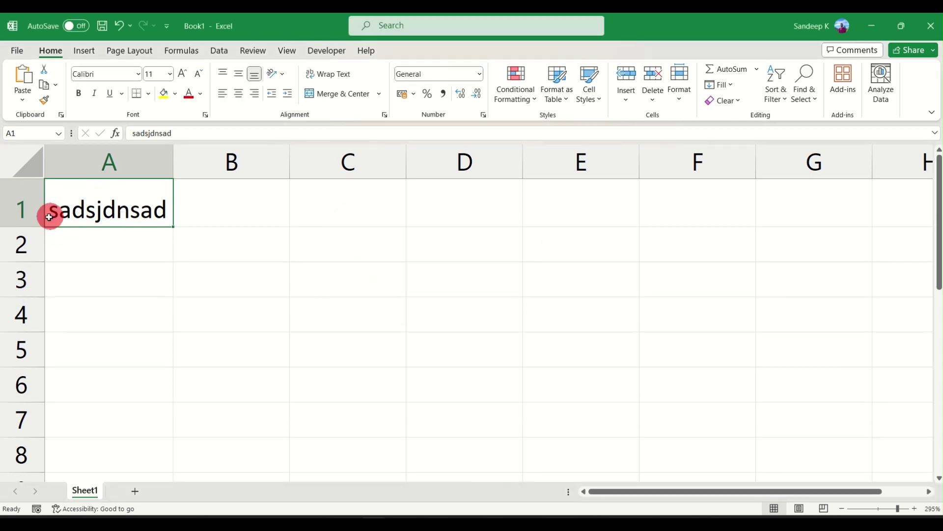
drag(33, 228, 32, 228)
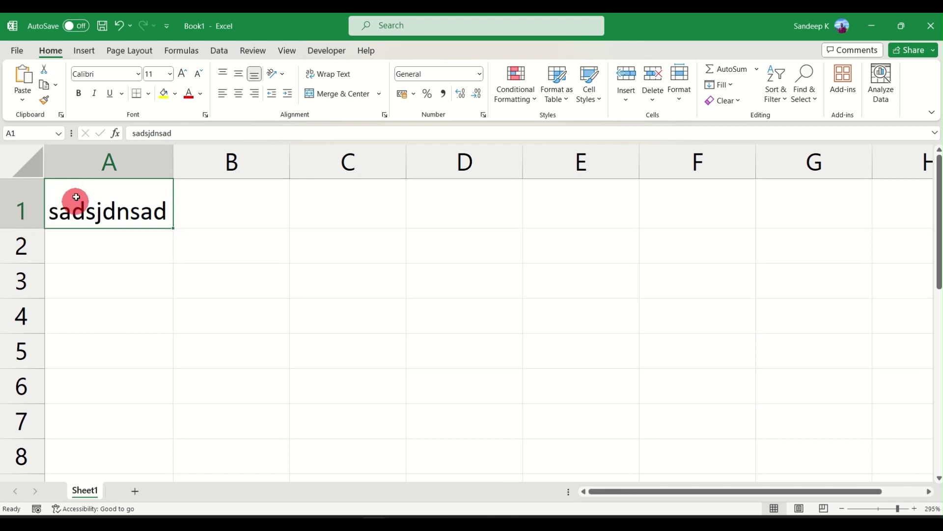
Select the whole of row 1 and set its row height to 30.
click(30, 245)
click(29, 282)
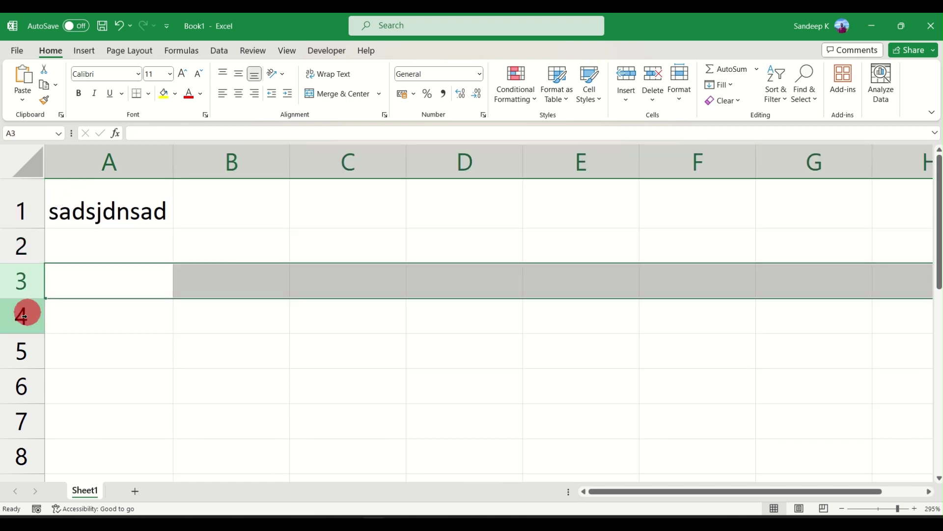
click(23, 320)
click(23, 211)
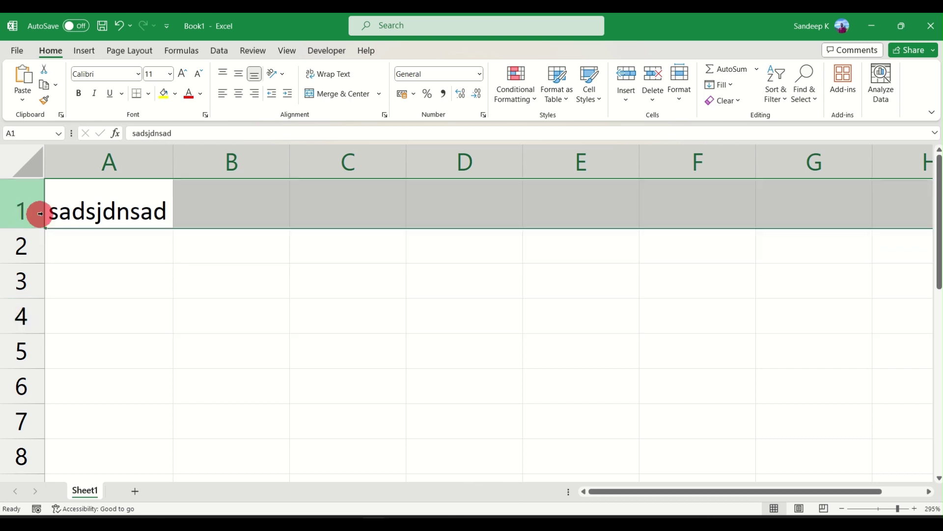
click(680, 81)
click(700, 136)
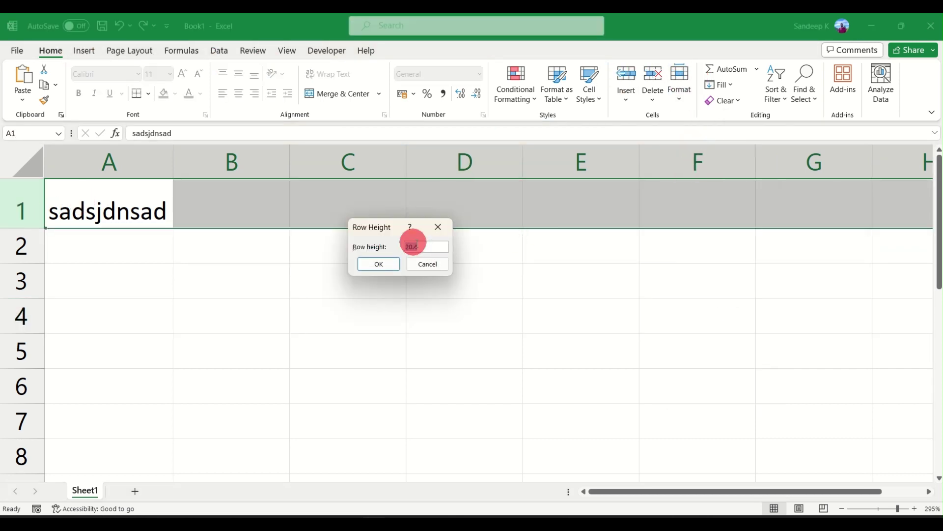
drag(427, 248, 401, 249)
text(30)
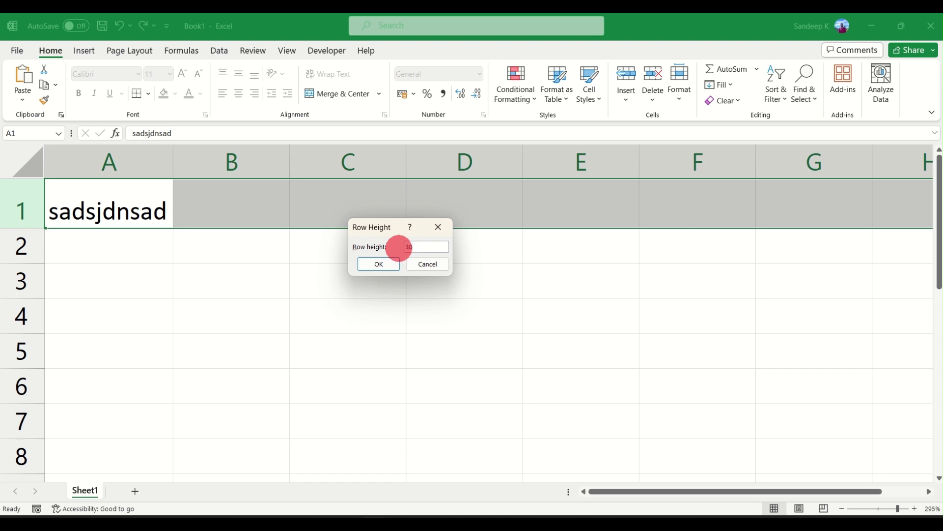
click(391, 266)
click(105, 226)
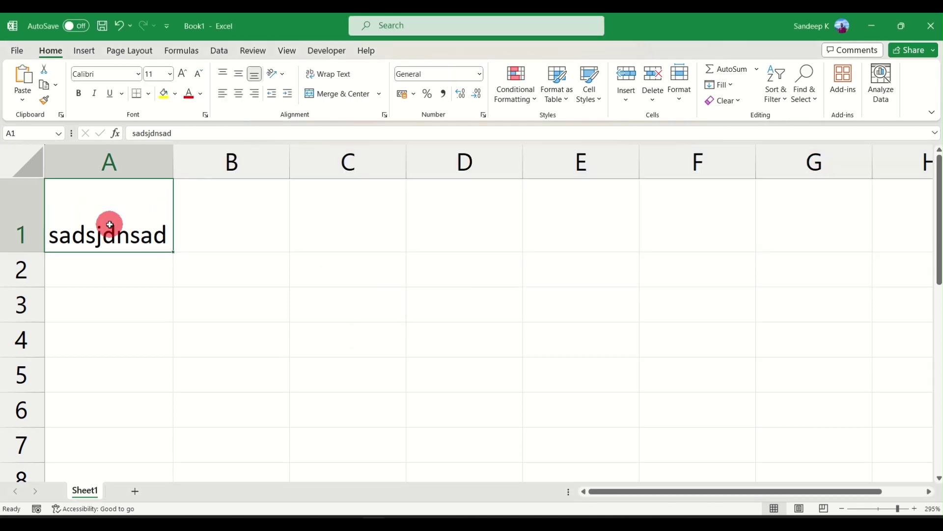
Set the width of column A to 15 and widen it slightly further using its border.
click(146, 159)
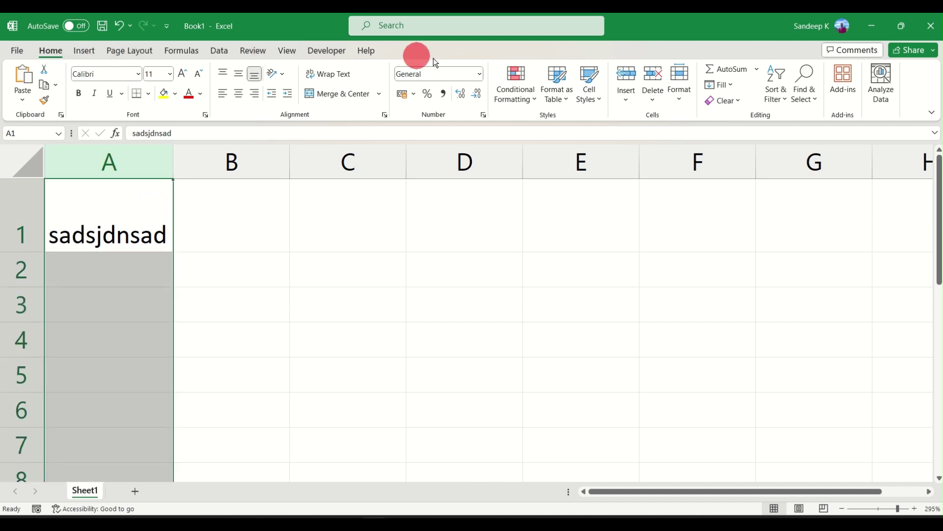
click(680, 81)
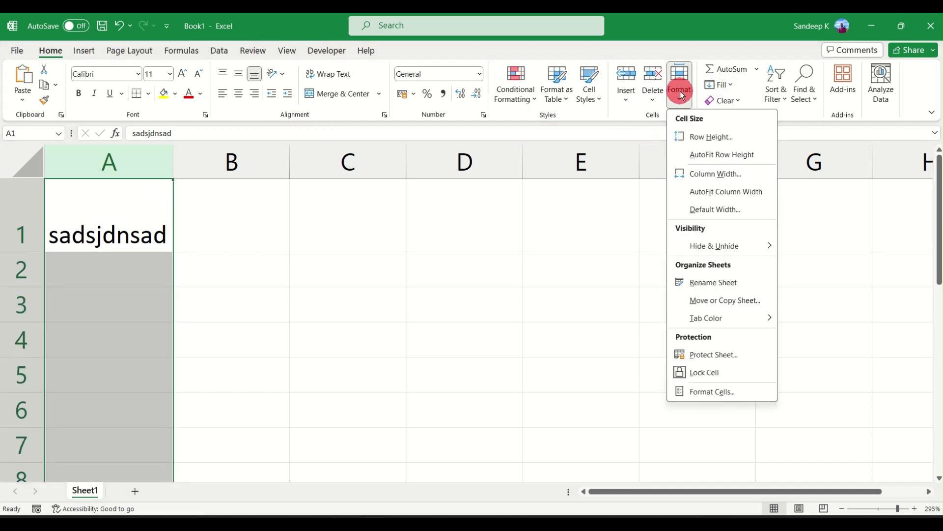
click(710, 173)
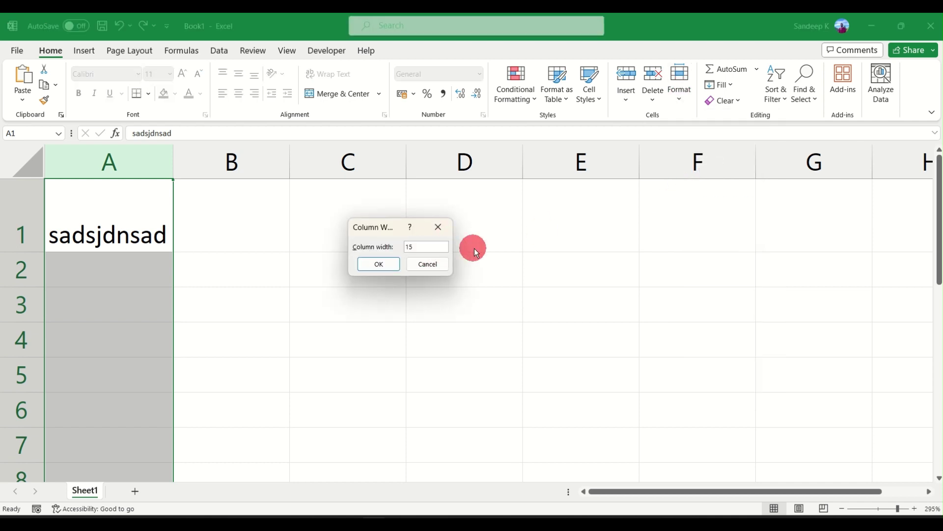
click(379, 266)
click(217, 226)
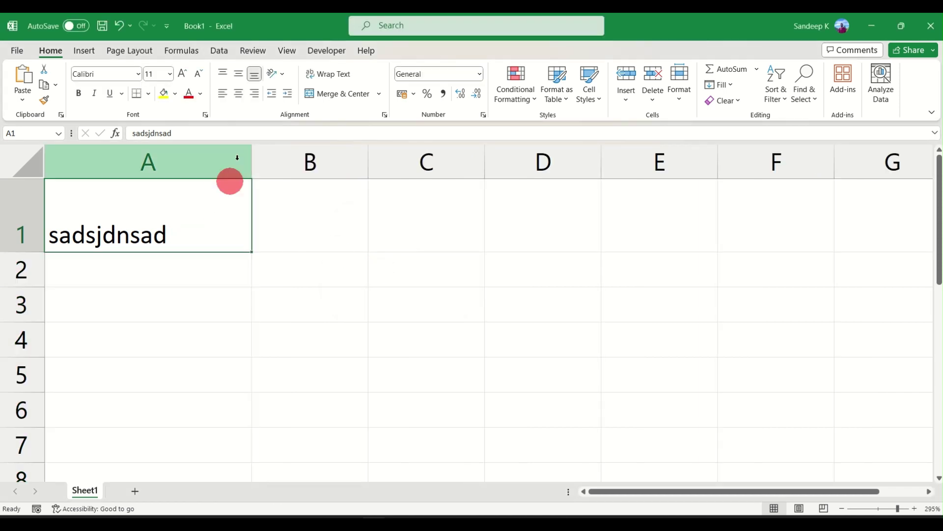
drag(254, 143, 256, 157)
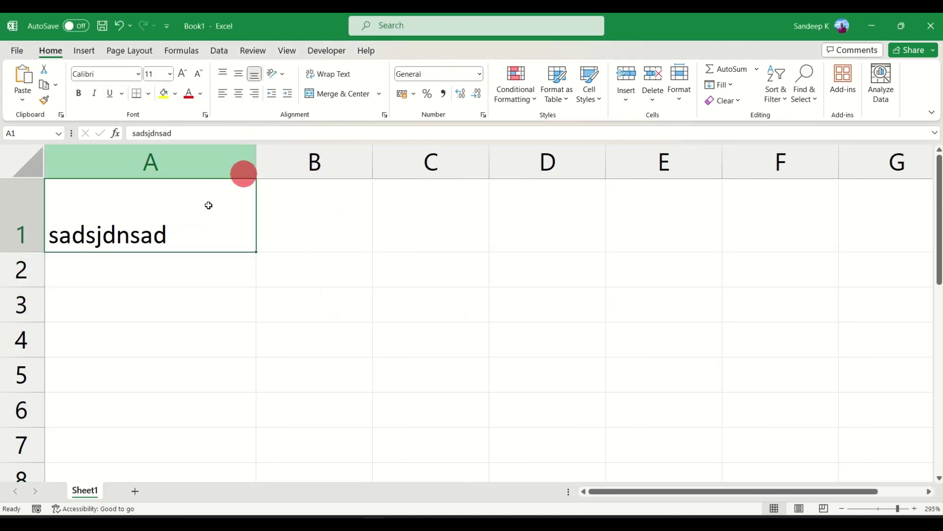
Autofit the width of column A and the height of row 1 to the text in cell A1.
double_click(253, 157)
click(237, 218)
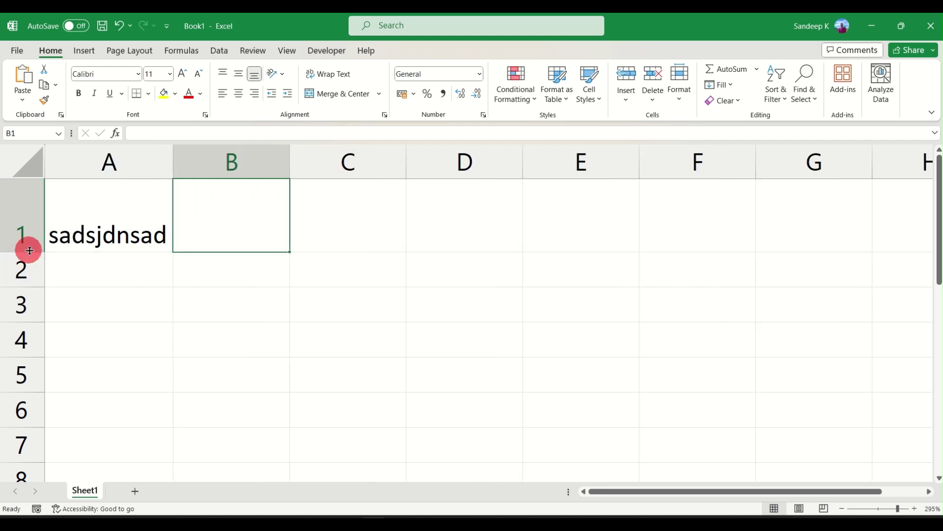
double_click(29, 251)
click(255, 232)
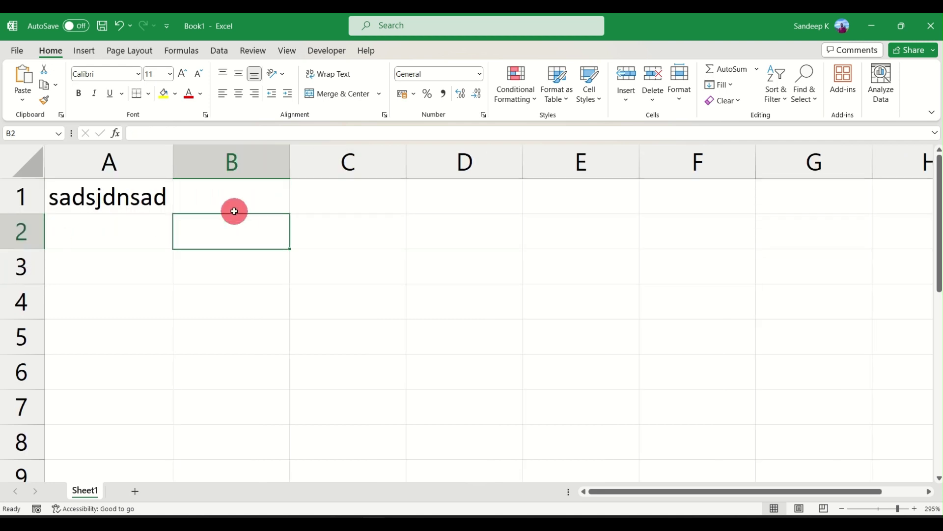
With cell A1 selected, widen column A and make row 1 taller by moving their borders.
click(126, 190)
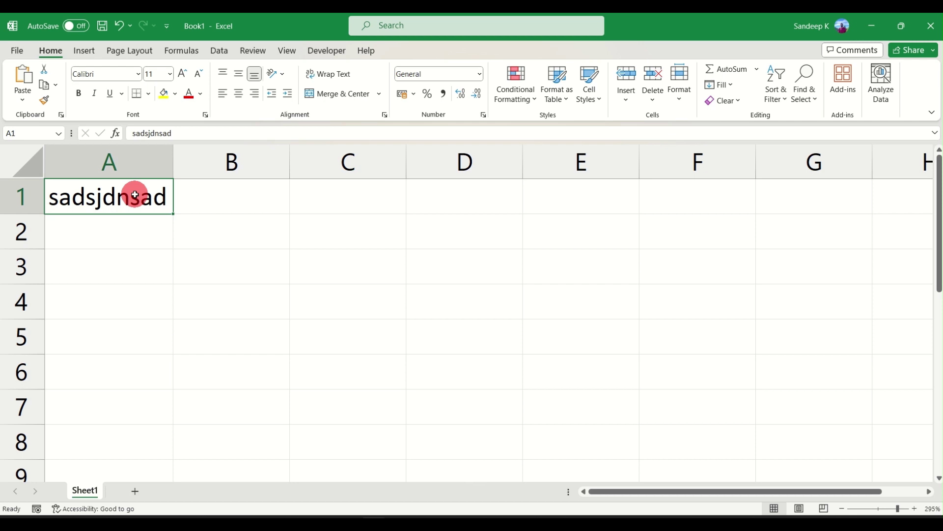
click(690, 86)
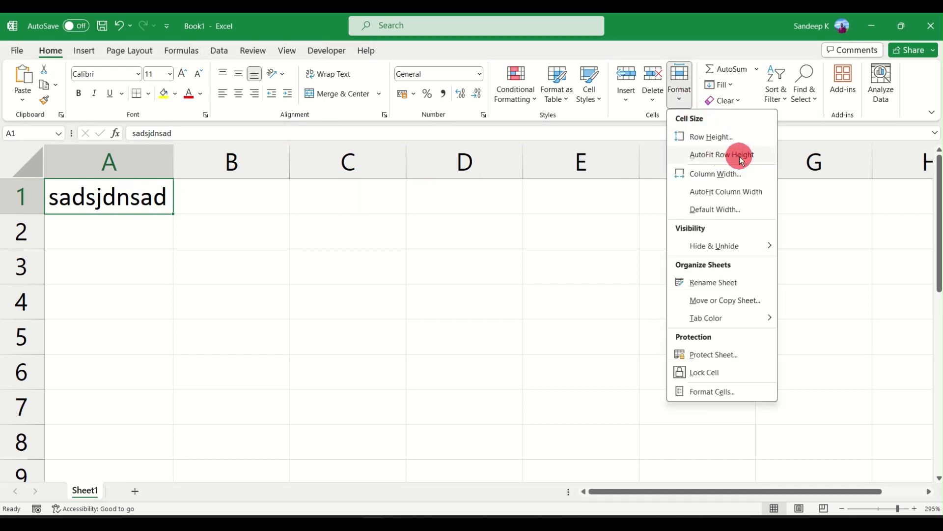
click(388, 199)
drag(173, 164, 262, 165)
drag(34, 214, 35, 254)
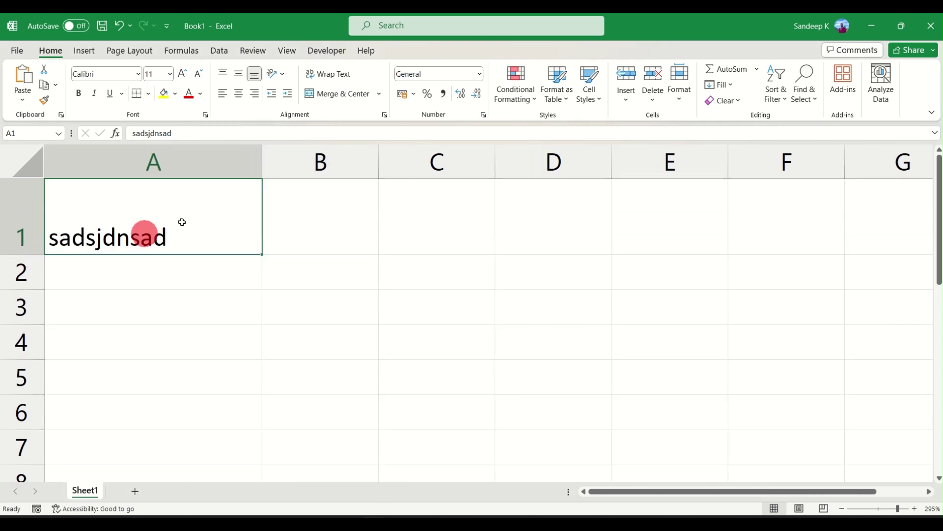
Apply AutoFit Row Height to row 1, and autofit column A to its content from its border.
click(685, 96)
click(741, 154)
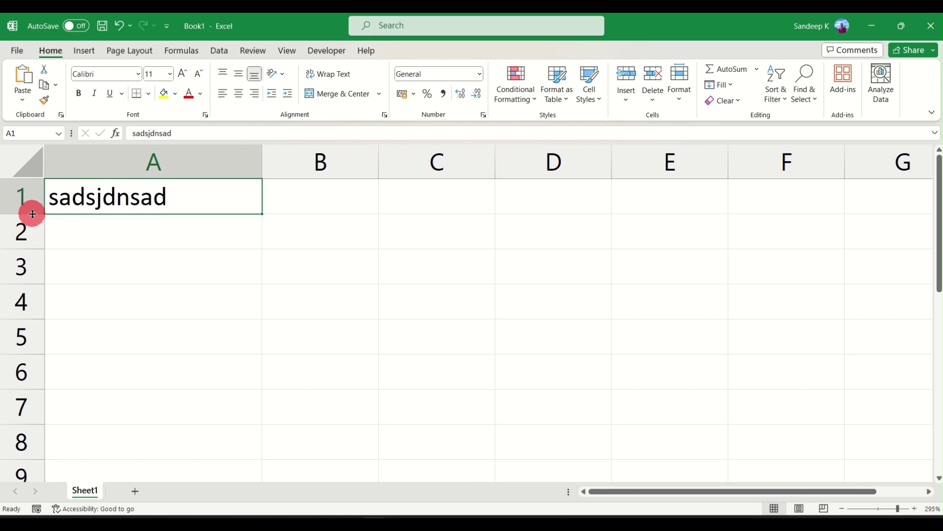
double_click(262, 152)
click(239, 196)
click(140, 212)
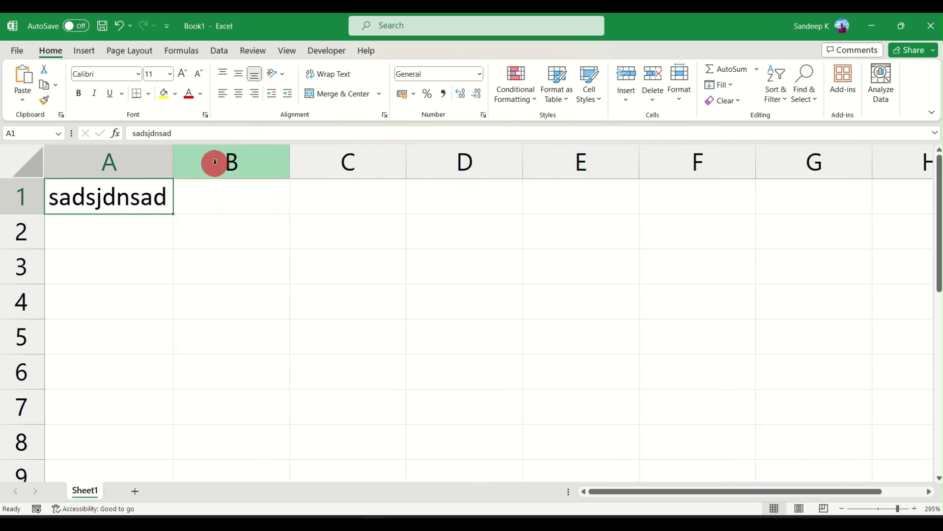
click(27, 170)
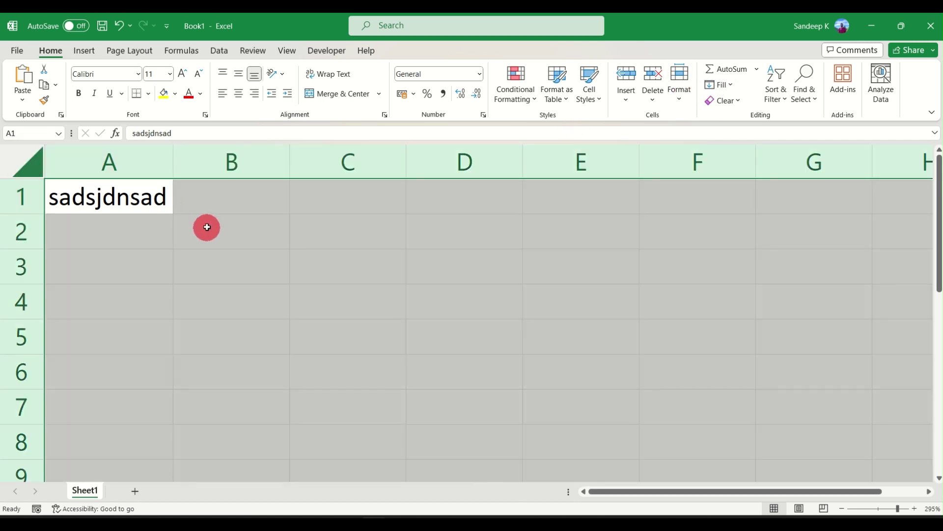
click(100, 235)
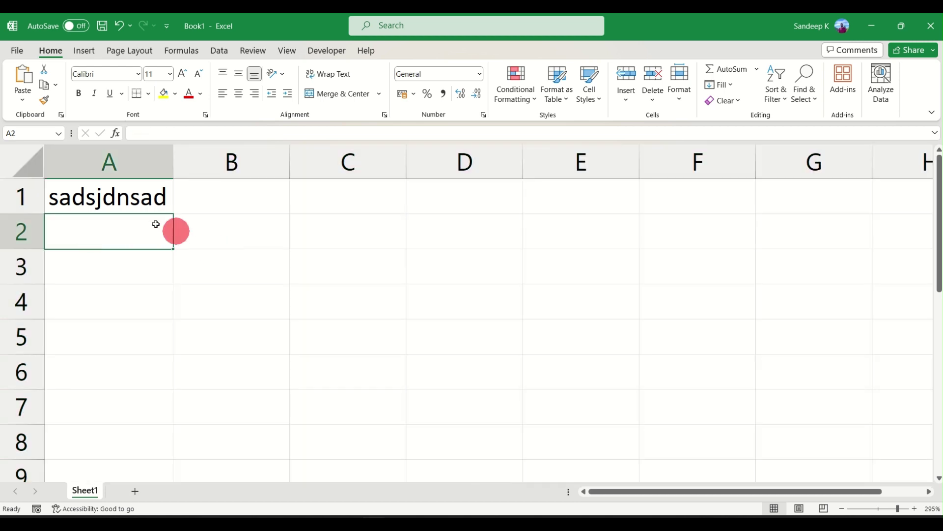
click(32, 164)
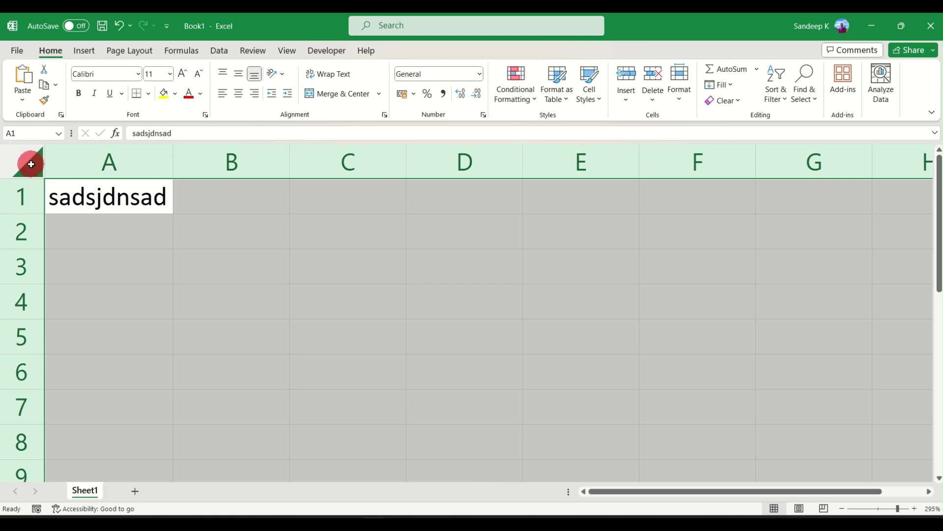
click(172, 251)
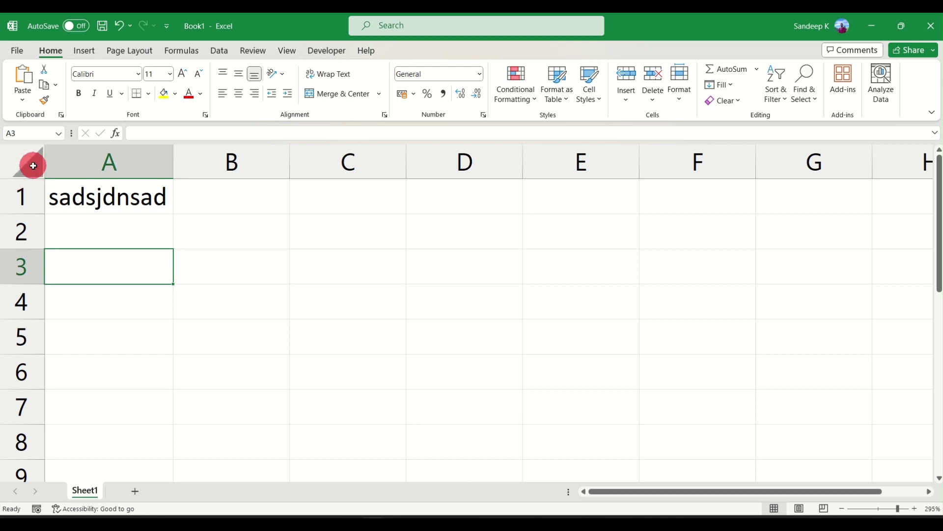
Select the entire worksheet and widen all columns together by moving column A's border slightly outward.
click(33, 166)
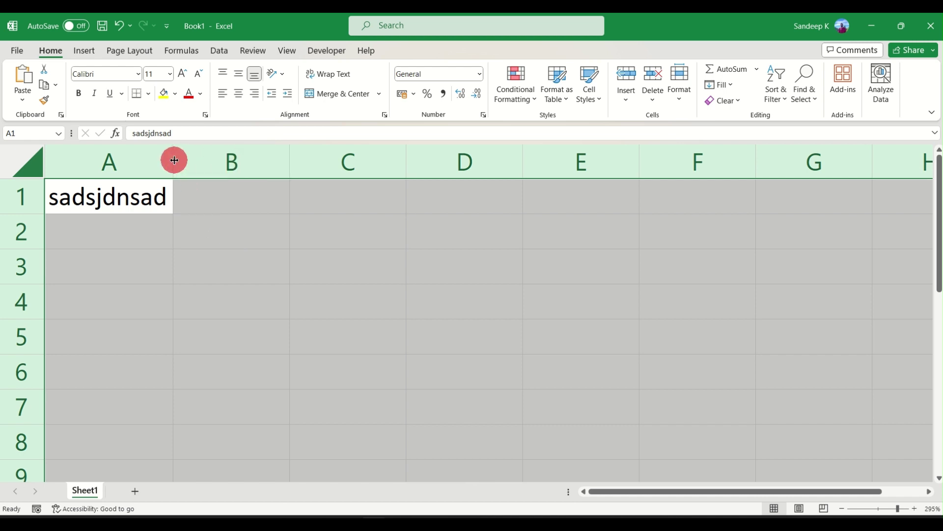
drag(175, 160, 174, 160)
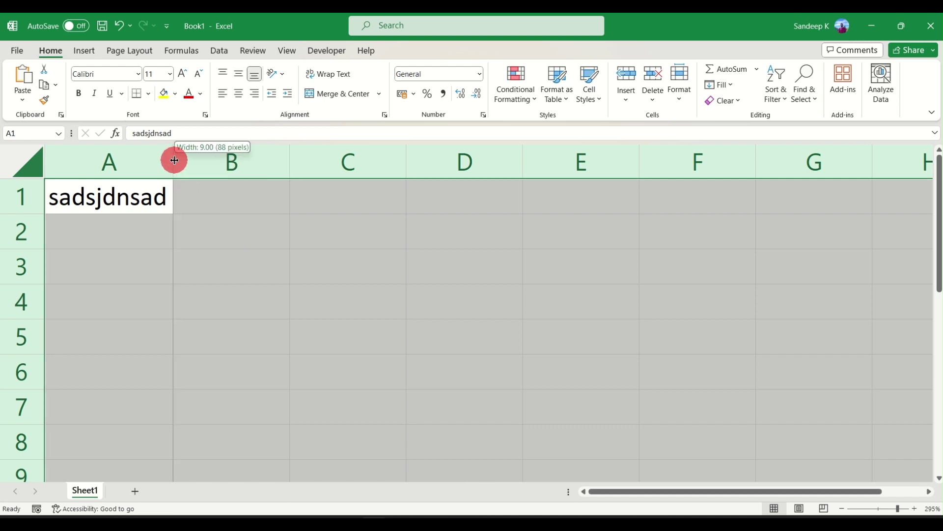
drag(174, 161, 198, 160)
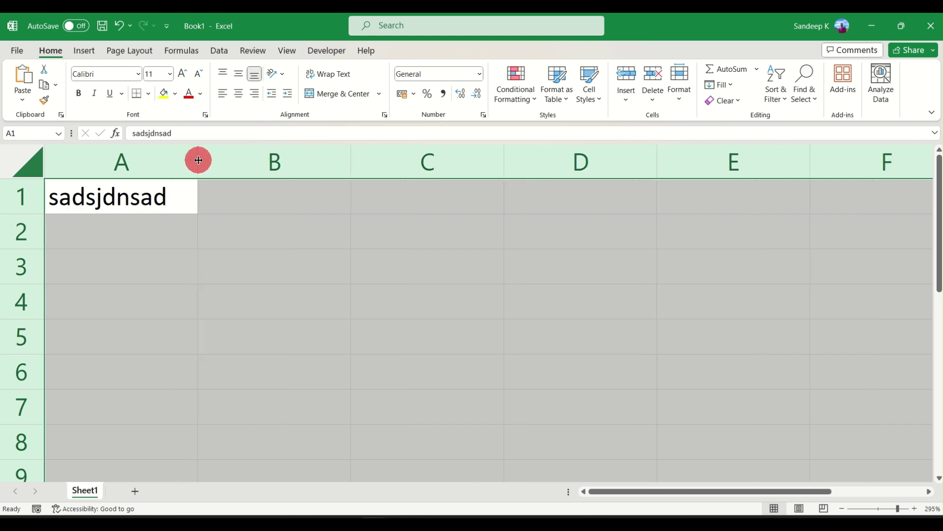
Examine columns B to E and their borders to compare their widths.
click(166, 195)
click(250, 199)
click(281, 157)
click(389, 157)
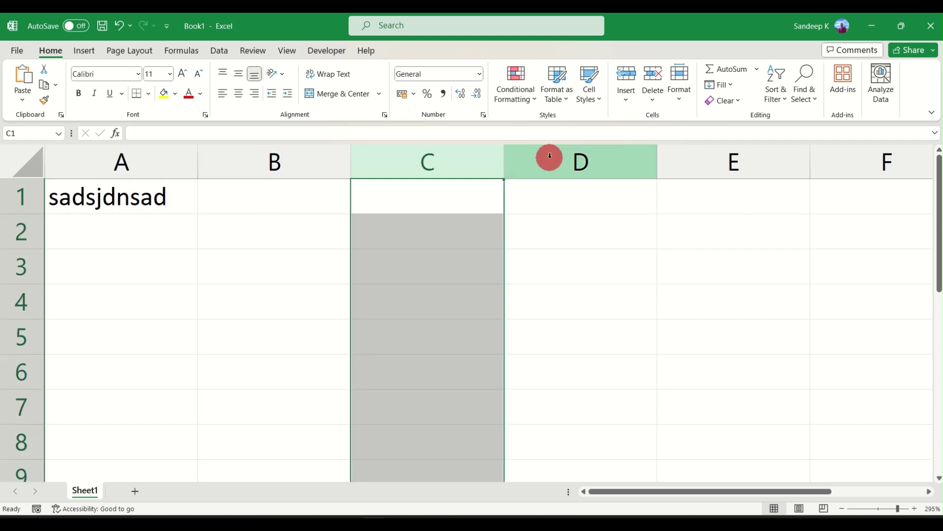
click(541, 158)
click(697, 157)
click(575, 157)
click(383, 158)
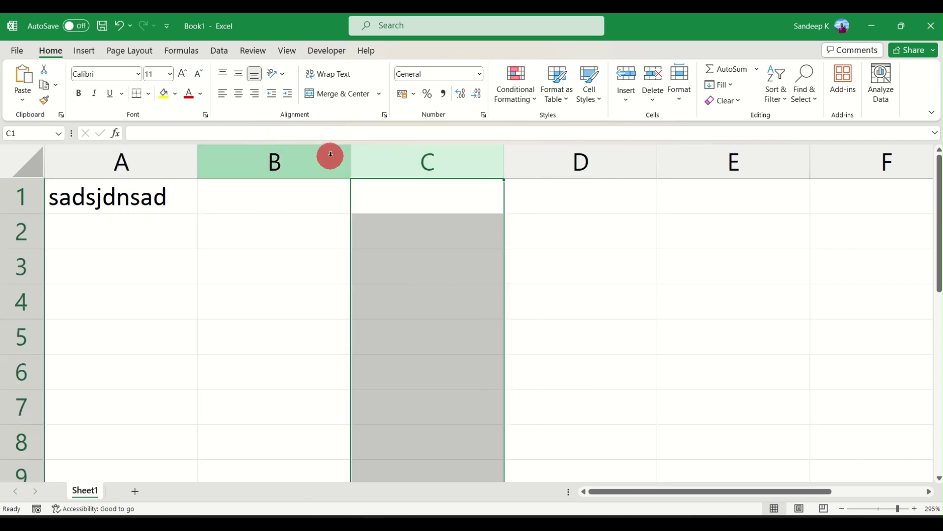
click(344, 154)
drag(349, 158, 350, 158)
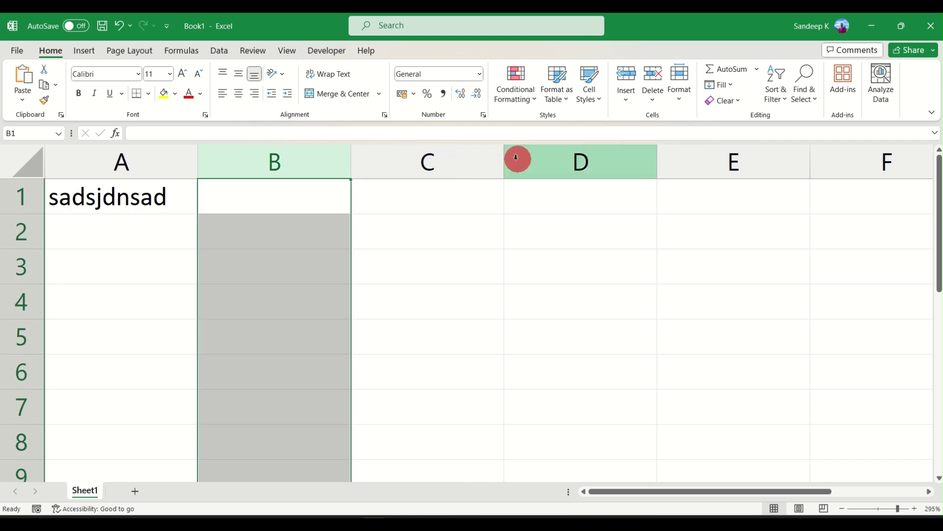
drag(502, 159, 504, 159)
drag(658, 159, 659, 160)
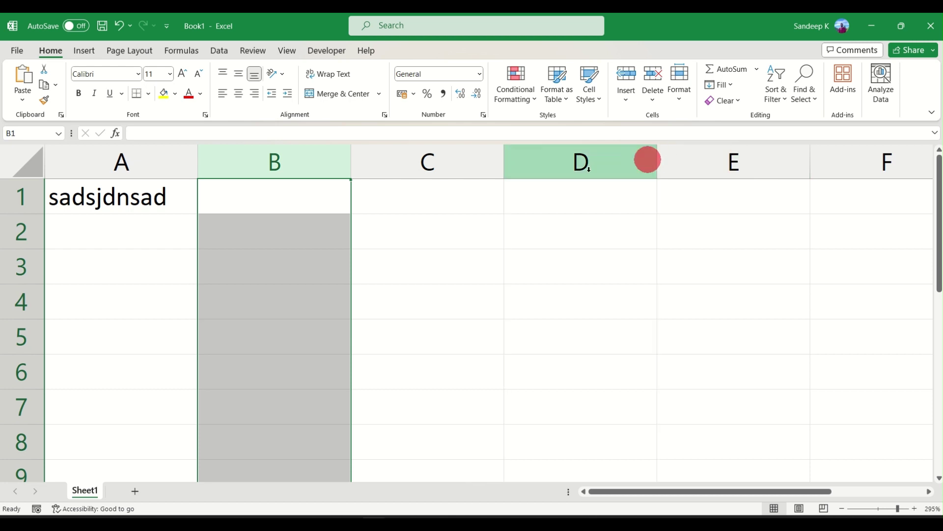
Select the entire worksheet and make all rows taller together by moving row 1's lower border.
click(248, 205)
click(24, 164)
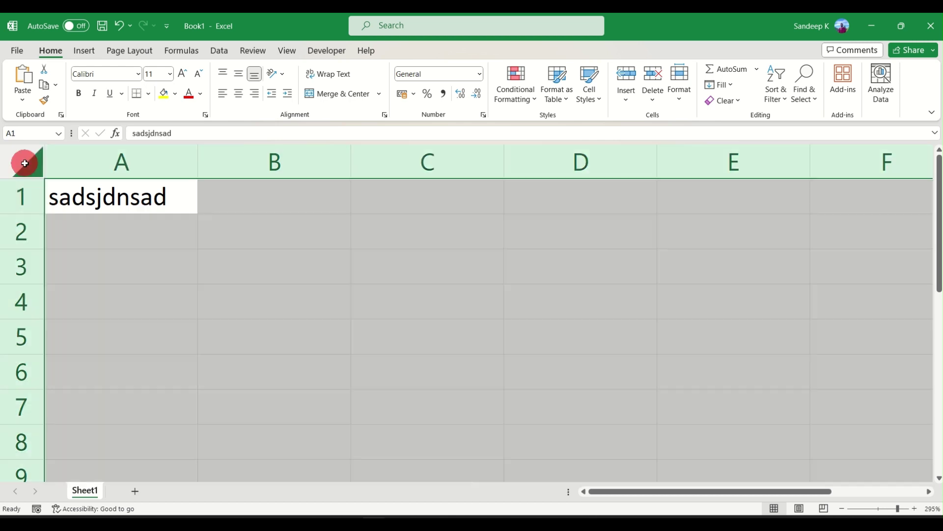
drag(34, 214, 36, 229)
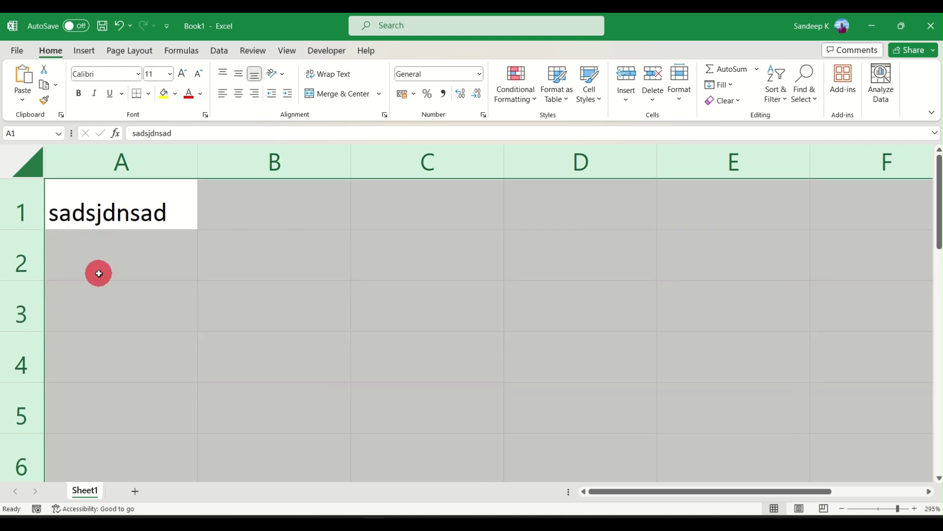
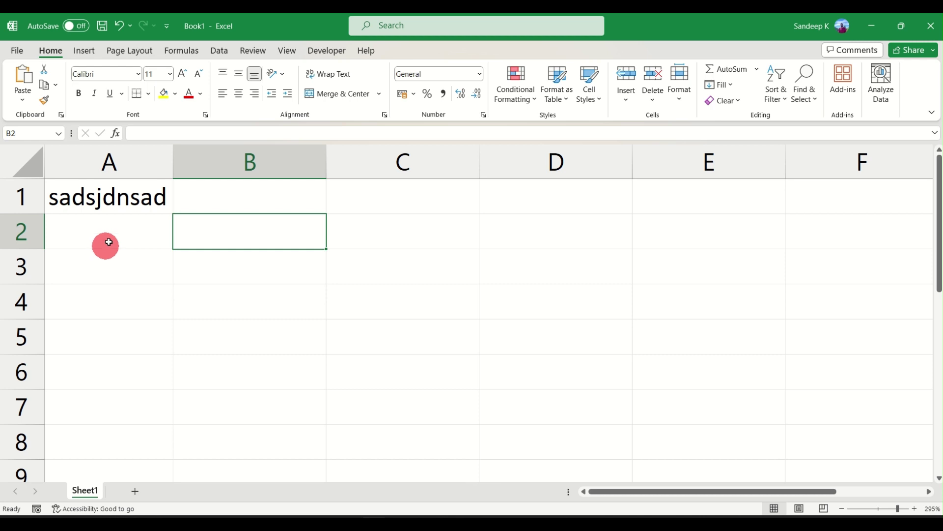
Narrow columns B, C and D to roughly half their width by moving each column's border inward.
click(129, 197)
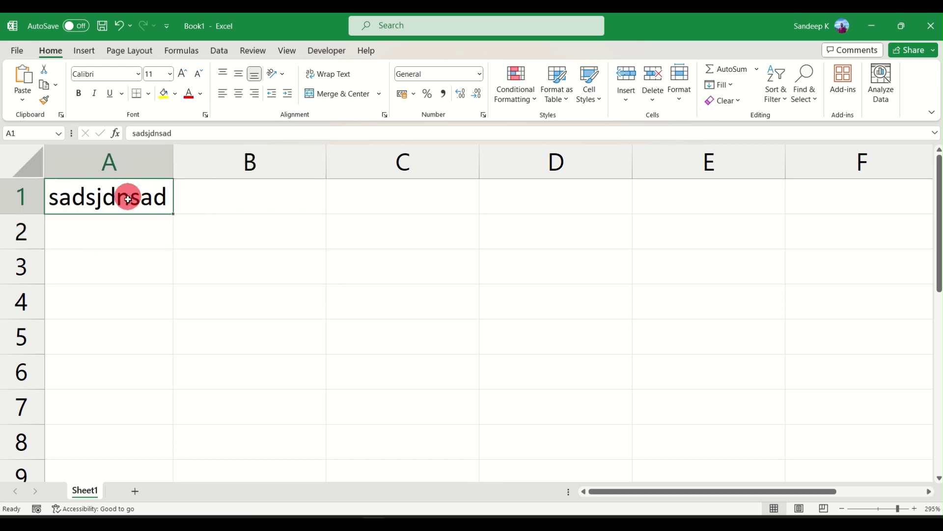
drag(322, 155, 244, 154)
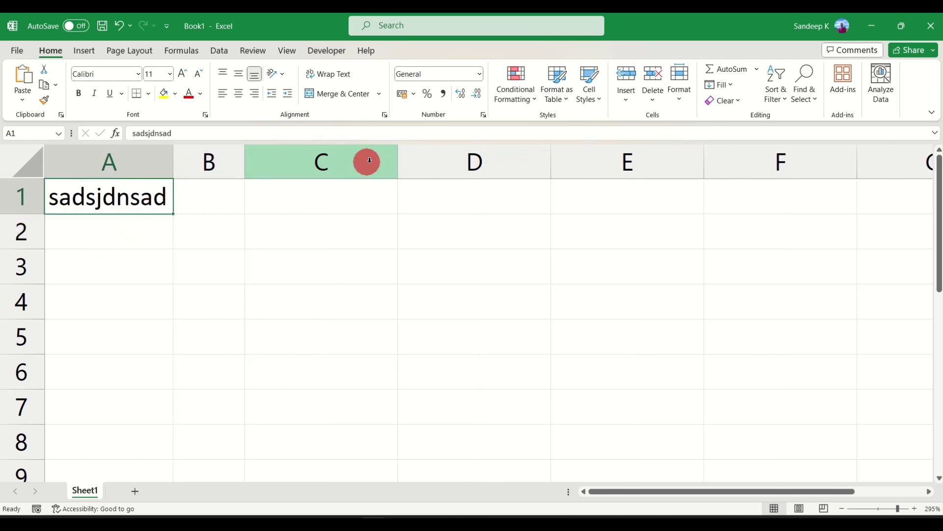
drag(396, 156, 318, 157)
click(457, 159)
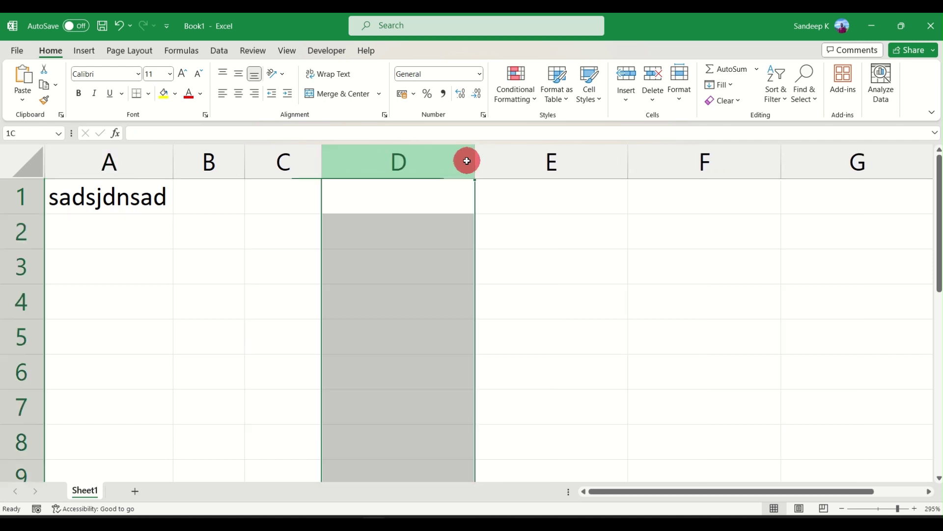
drag(488, 159, 393, 160)
click(457, 157)
click(384, 239)
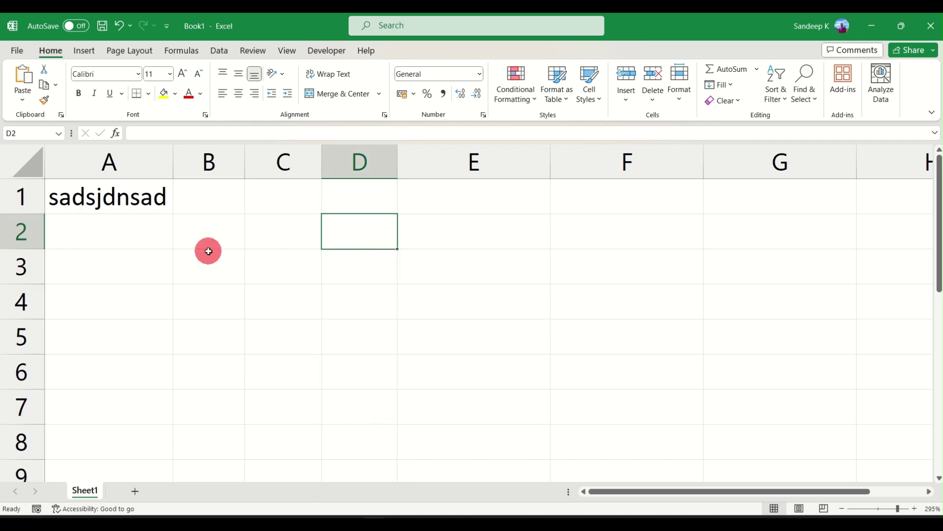
click(206, 251)
drag(220, 164, 358, 167)
click(164, 160)
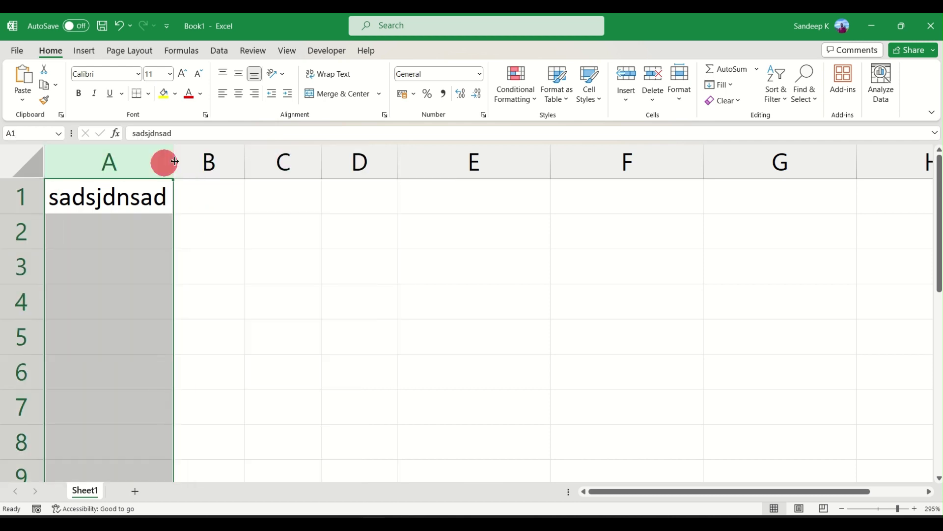
click(216, 260)
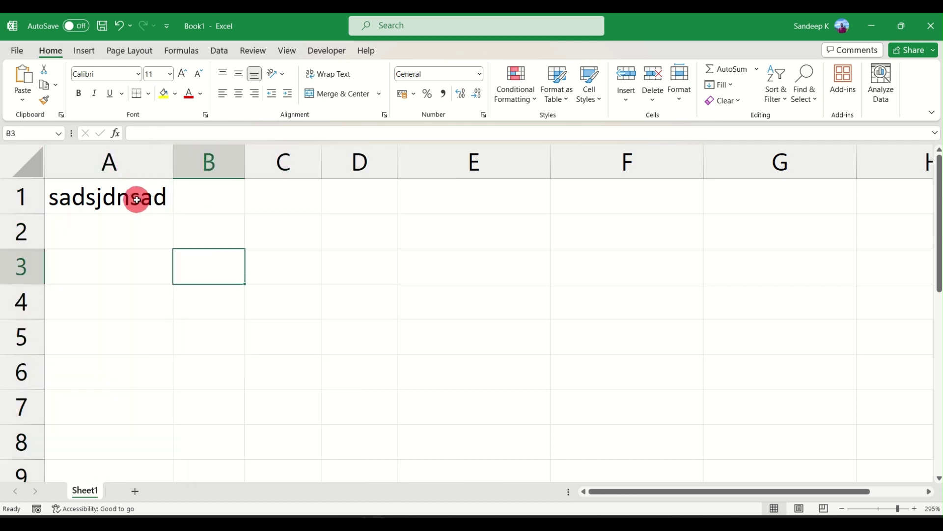
Copy cell A1 and paste it into cell C1 with the Keep Source Column Widths option.
click(126, 196)
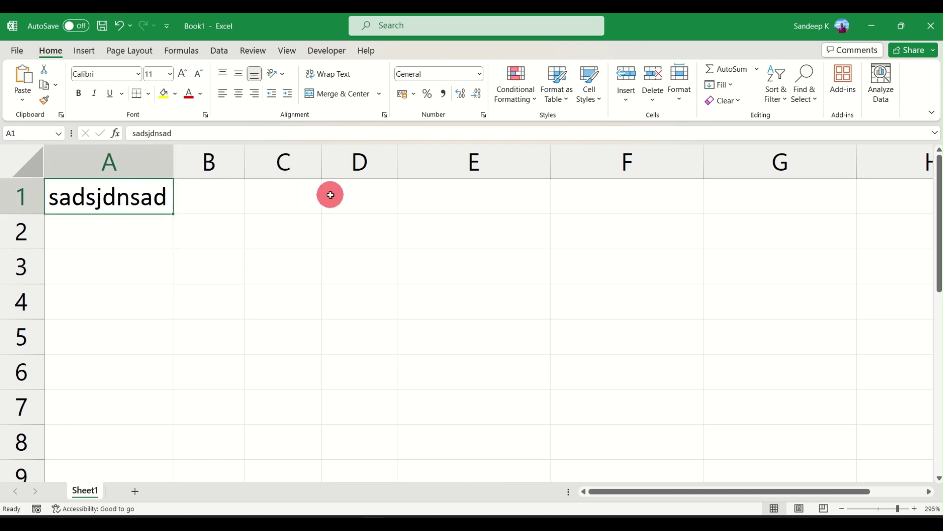
right_click(125, 203)
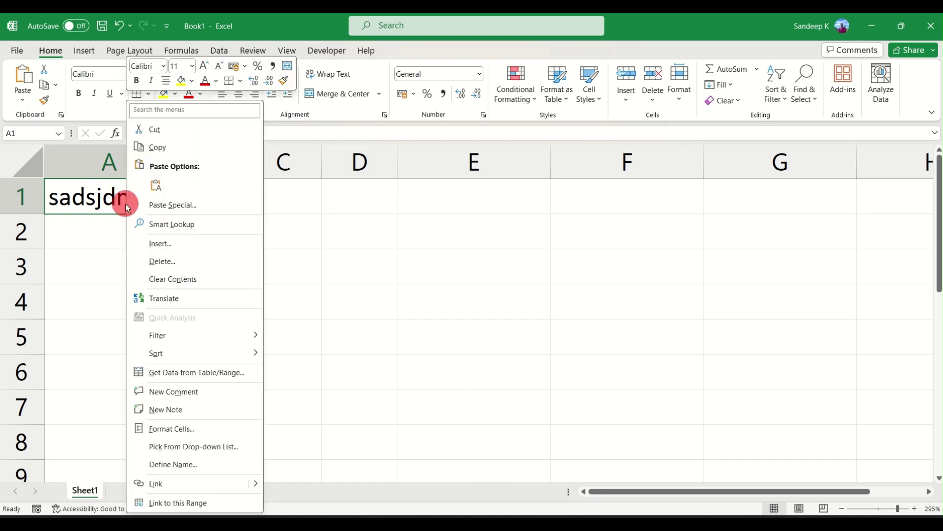
click(166, 150)
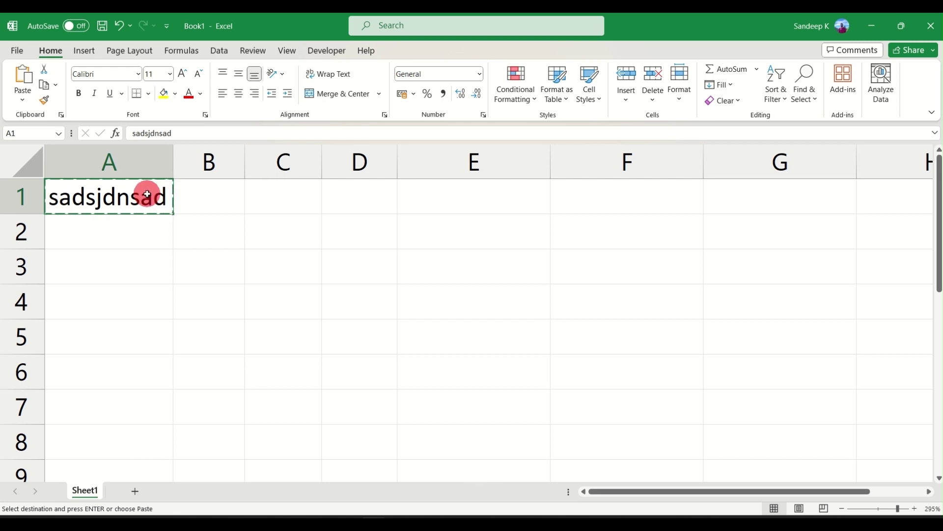
click(283, 196)
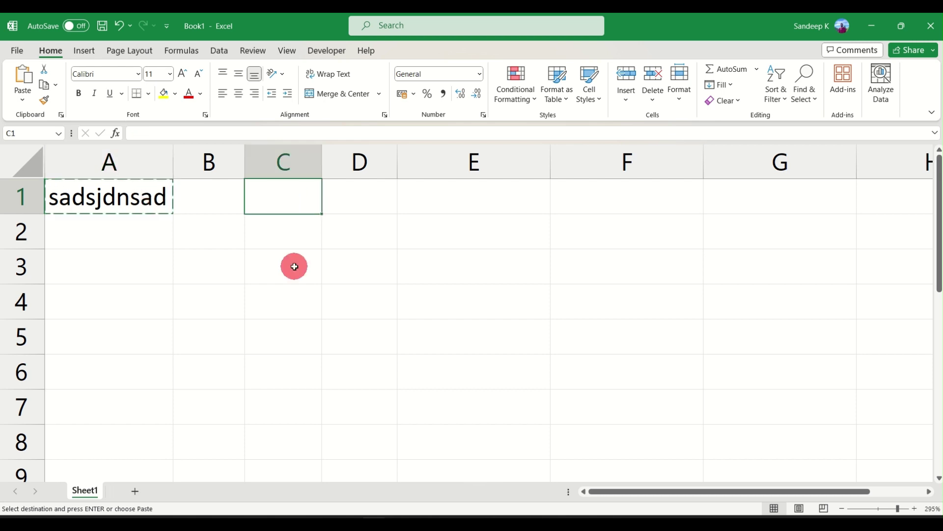
right_click(280, 197)
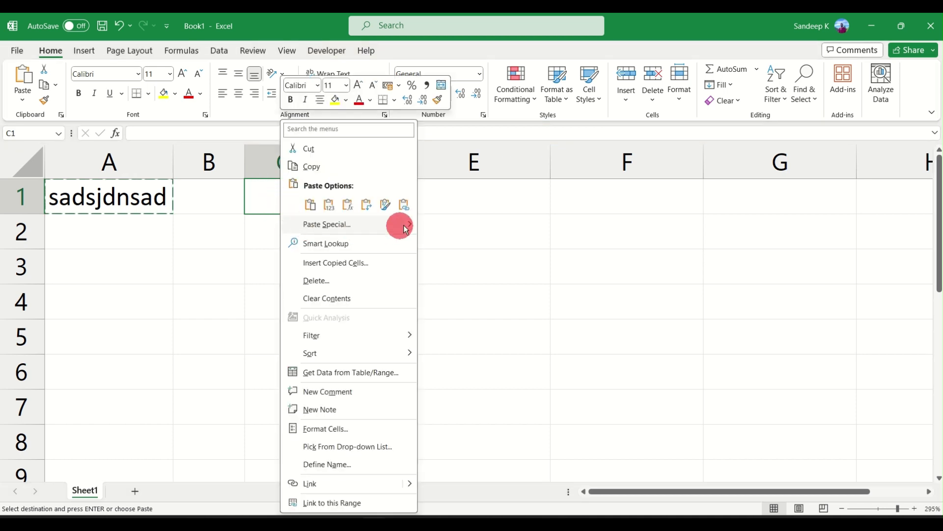
mouse_move(410, 223)
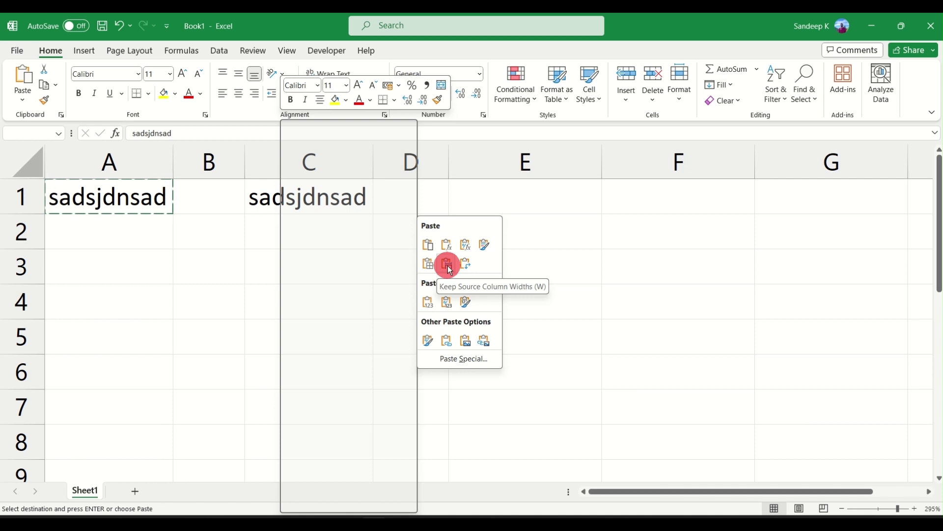
click(448, 265)
click(311, 255)
click(302, 225)
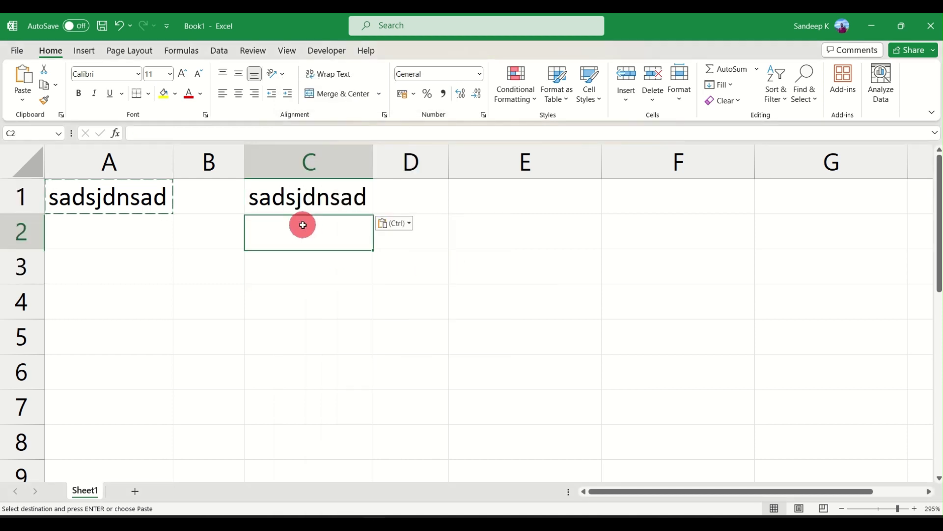
click(303, 207)
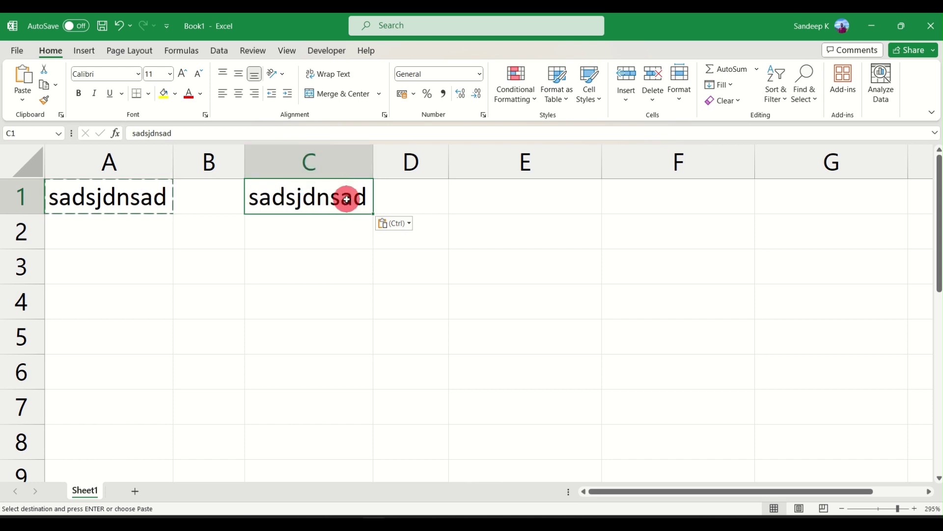
Cancel the copy selection and clear the contents of cells C1 and A1.
key(Escape)
key(Delete)
click(93, 204)
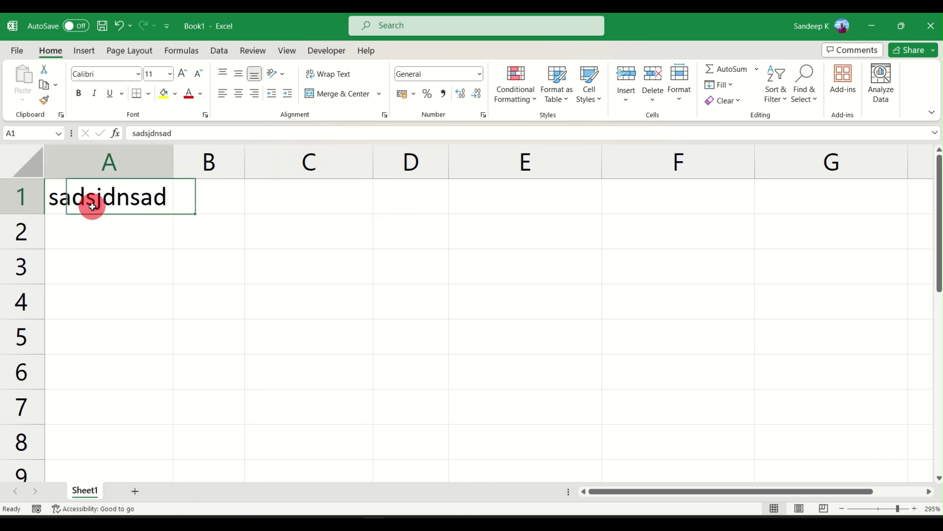
key(Delete)
key(Down)
key(Down)
key(Down)
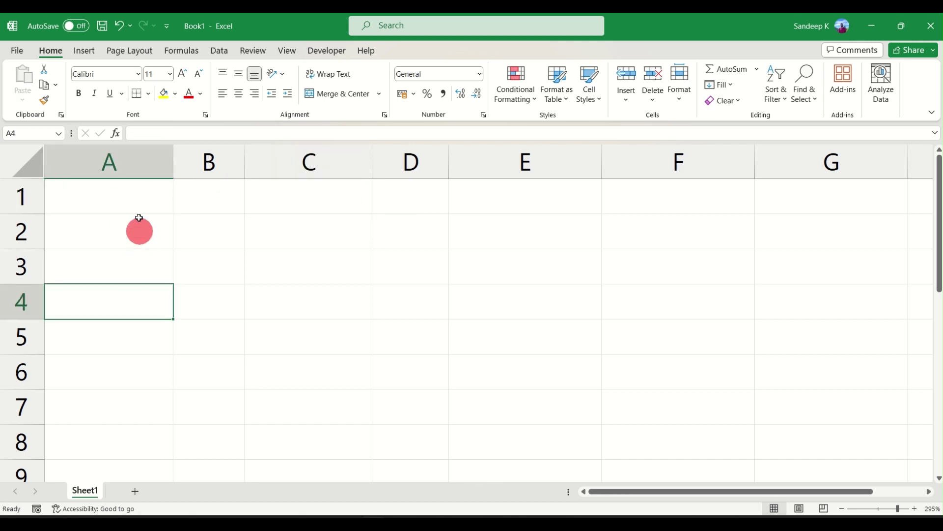
Widen column A to roughly one and a half times its width and narrow column C to less than half by moving their borders.
key(Up)
key(Up)
key(Up)
drag(173, 160, 231, 159)
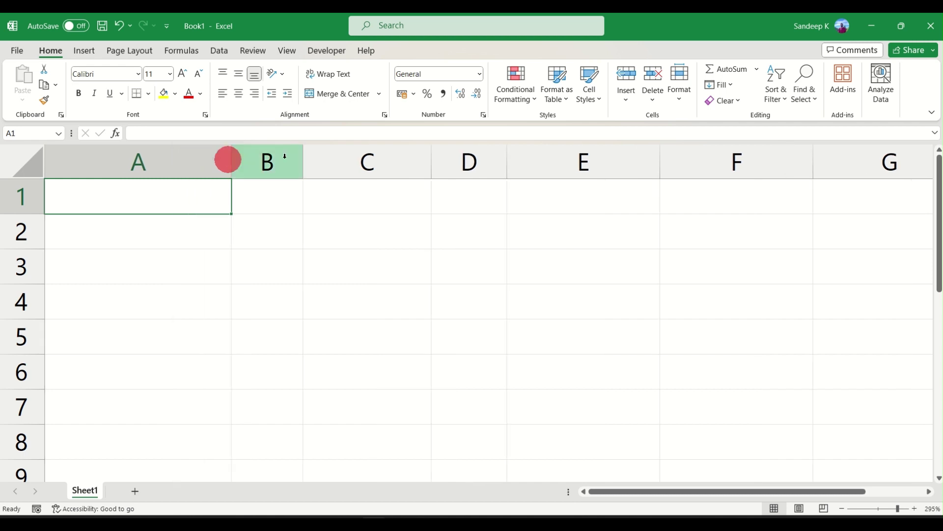
drag(432, 160, 362, 165)
click(364, 241)
Copy the empty cell A1 and paste it into cell C1 with the Keep Source Column Widths option.
click(84, 205)
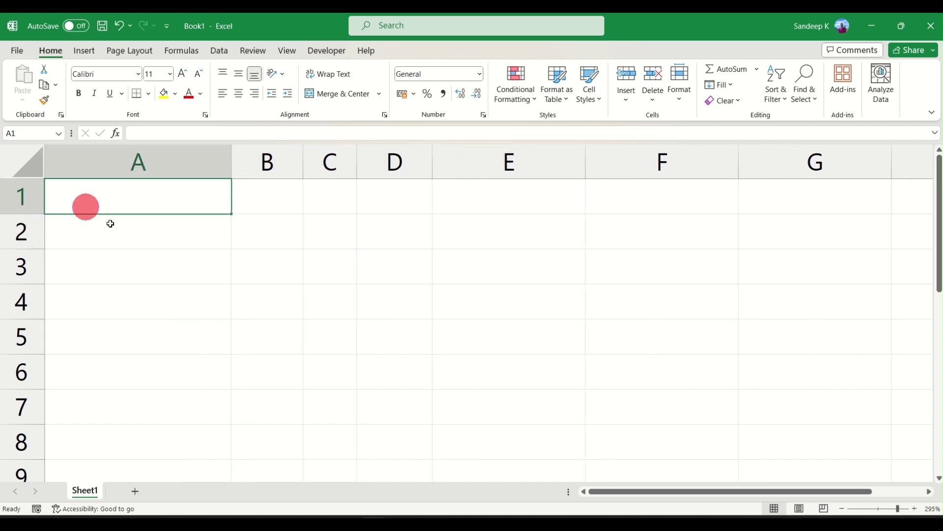
right_click(97, 199)
click(137, 165)
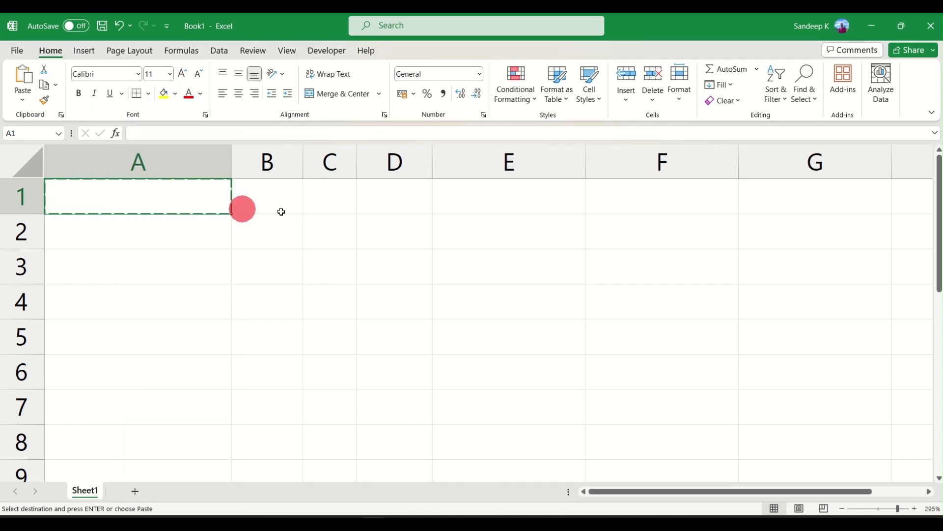
right_click(335, 198)
click(466, 223)
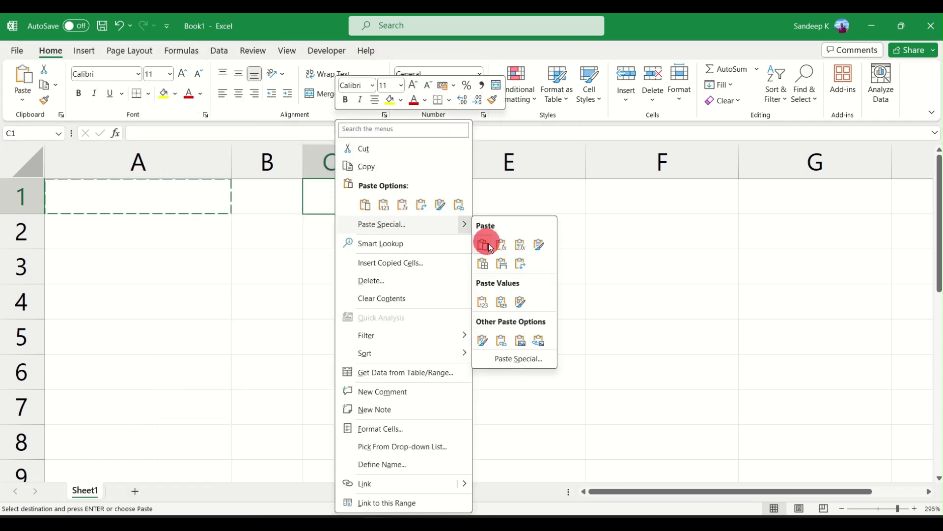
click(501, 266)
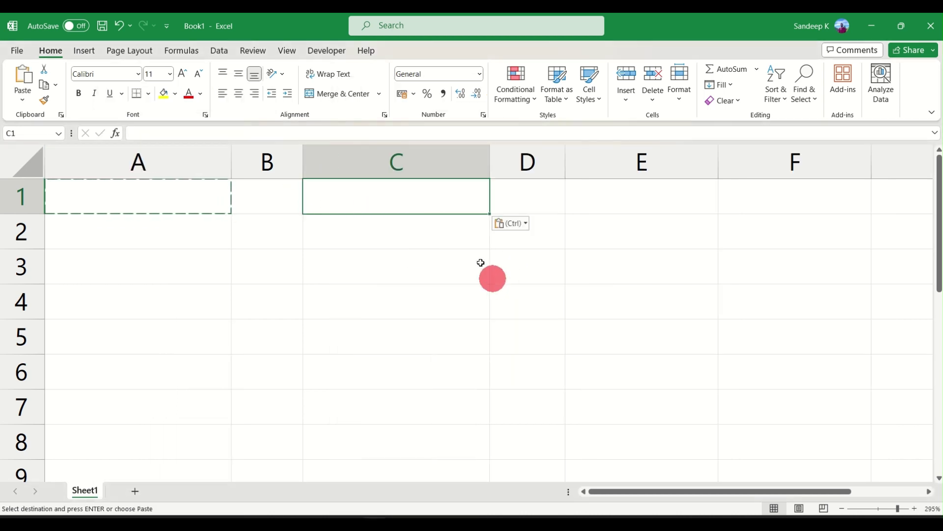
Compare the widths of columns A and C by selecting their cells in turn, and cancel the copy selection.
click(463, 246)
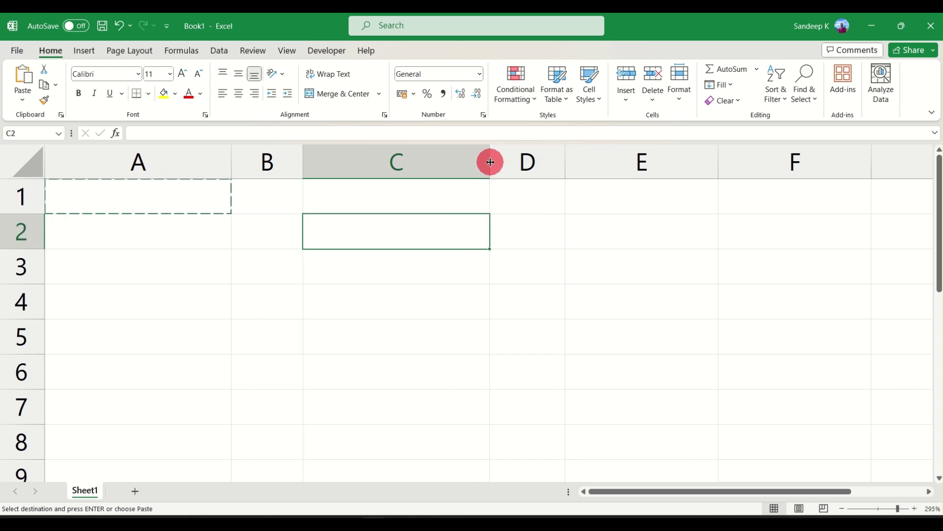
click(399, 297)
click(382, 167)
click(382, 233)
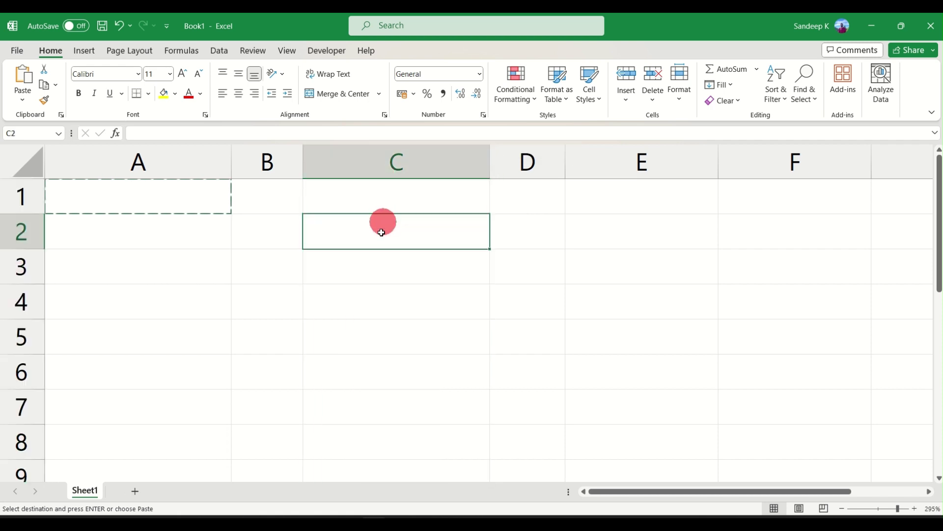
click(257, 232)
key(Escape)
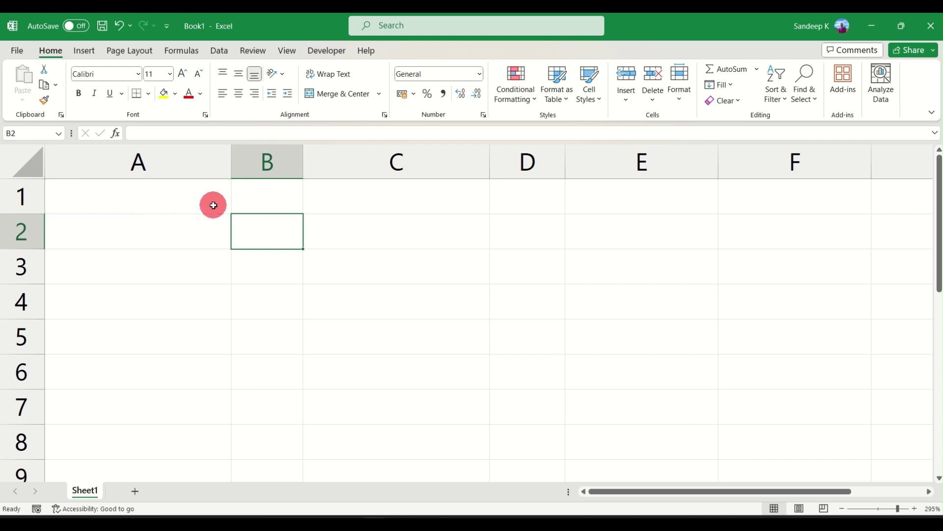
click(421, 194)
click(174, 193)
click(406, 197)
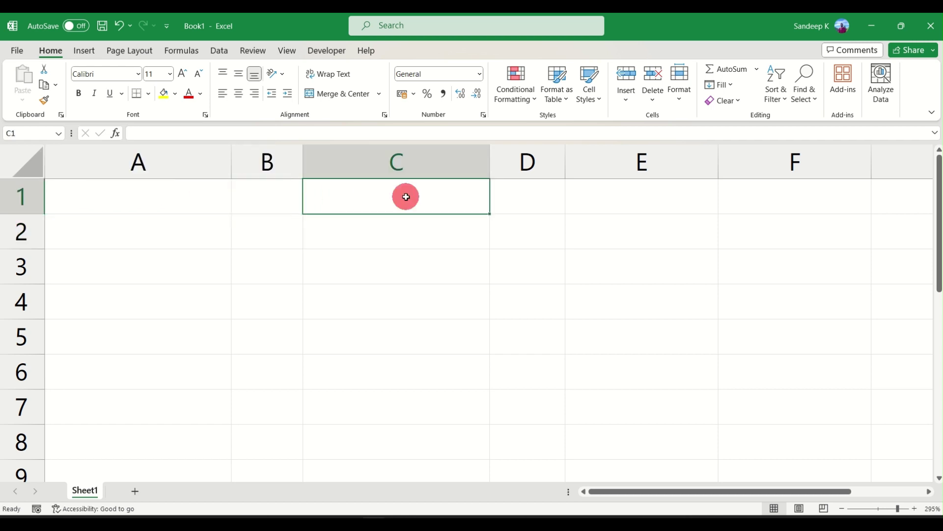
click(178, 196)
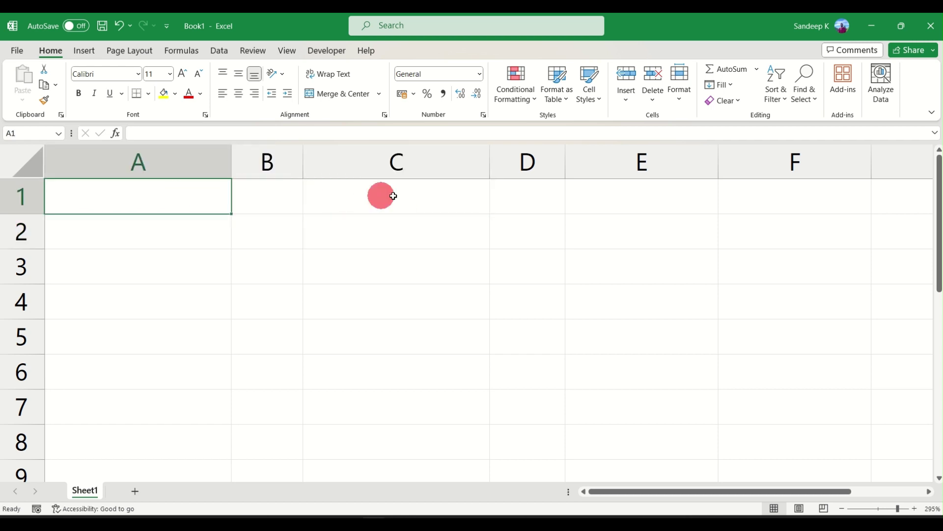
Narrow column C to roughly a third of its width by moving its border inward.
drag(489, 160, 360, 160)
Copy cell A1 and apply Paste Special with Column widths onto A1 itself, then cancel the copy selection.
click(154, 215)
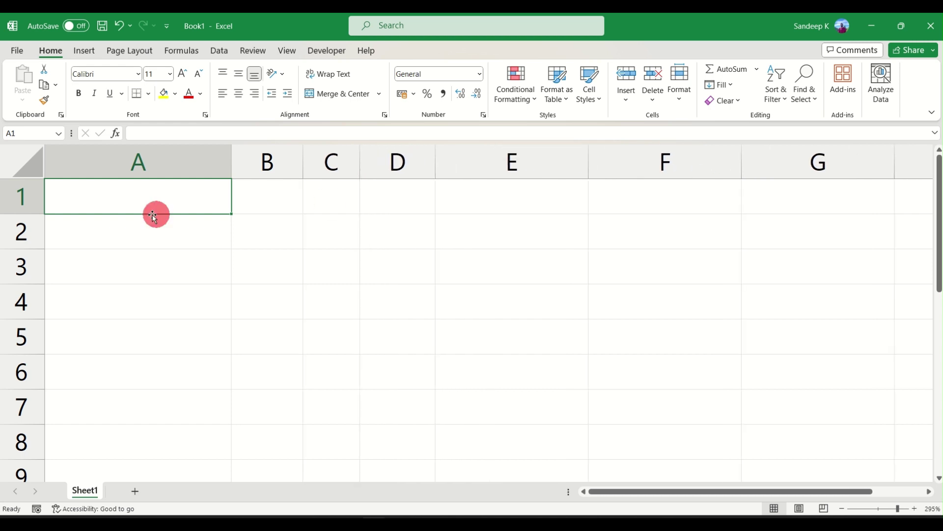
key(ctrl+c)
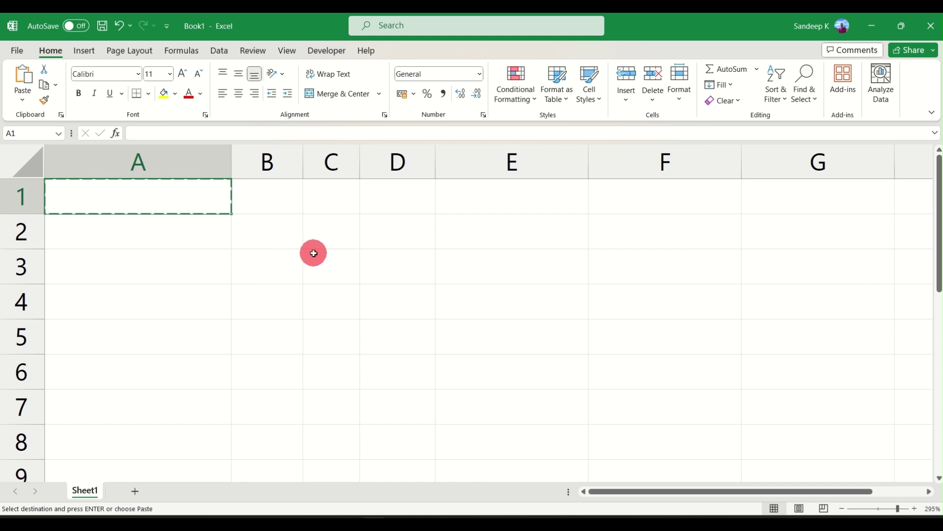
key(alt)
key(e)
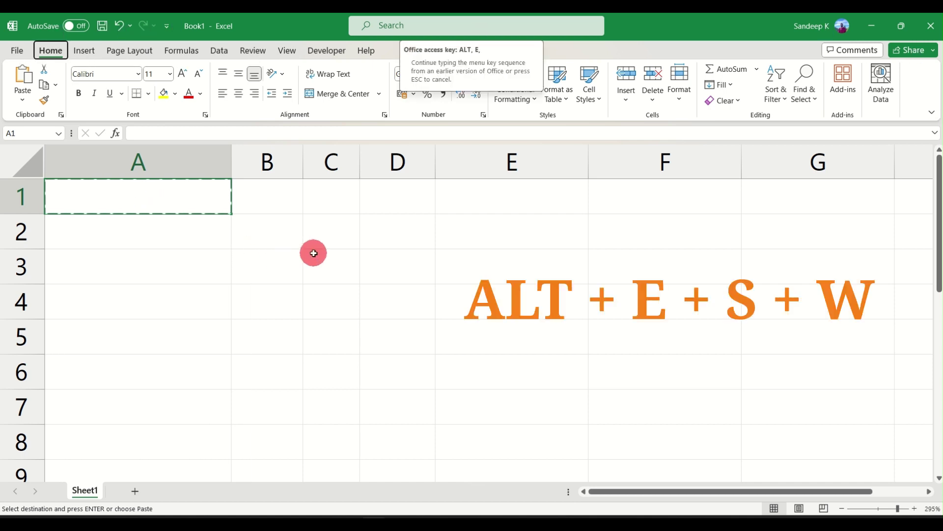
key(s)
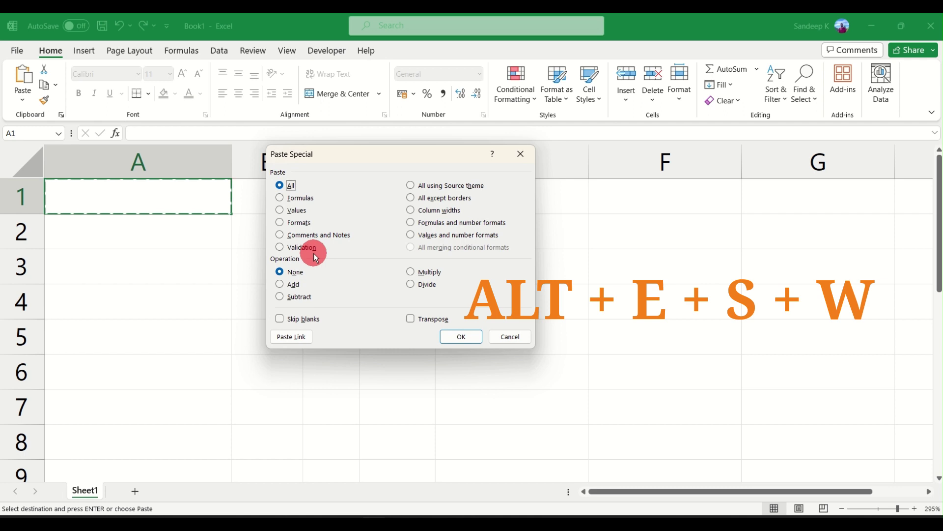
key(w)
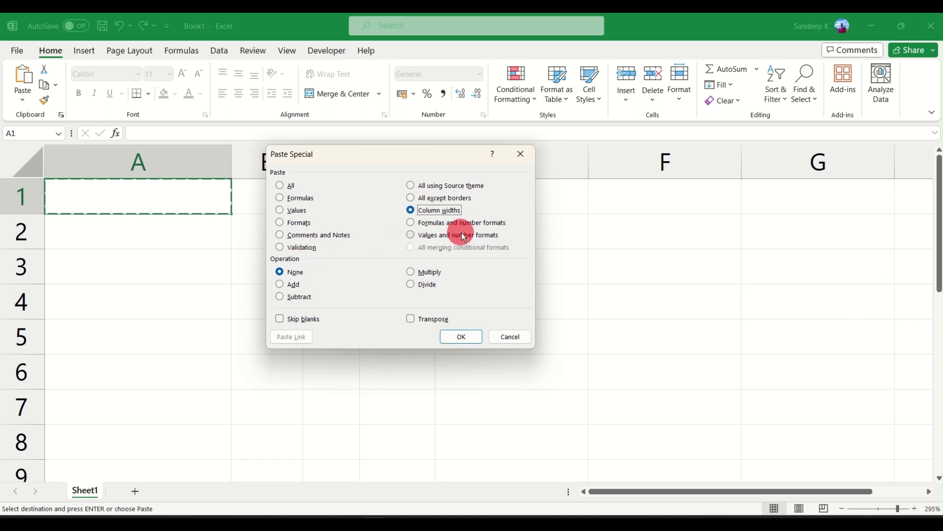
click(462, 337)
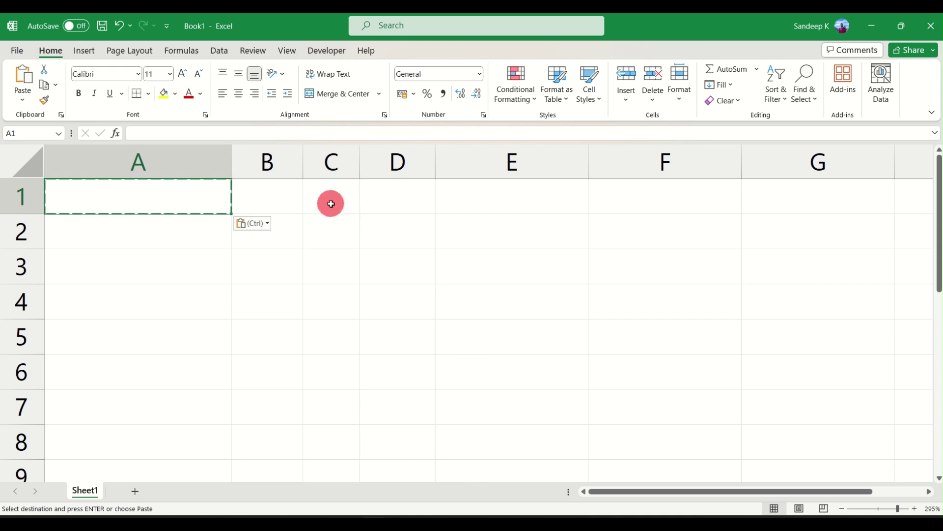
click(331, 204)
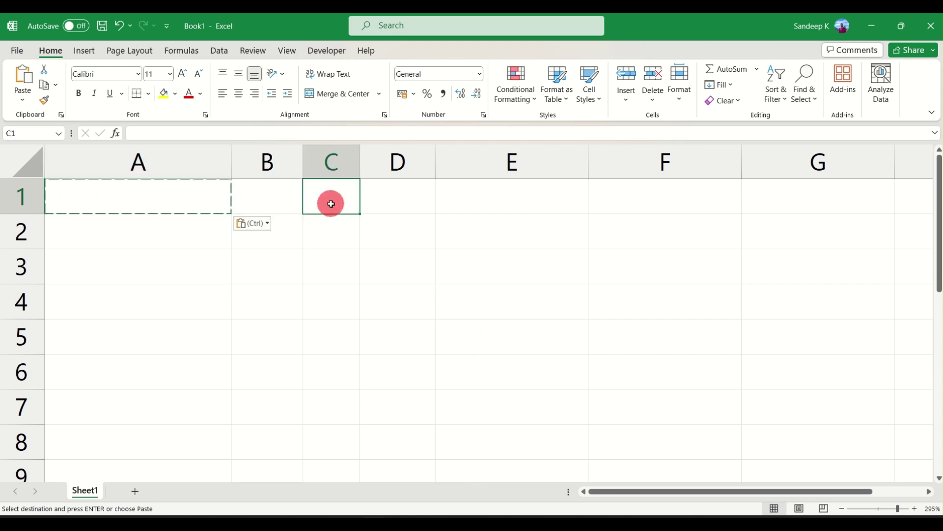
key(Escape)
Copy cell A1, apply only its width to column C at cell C1 using Paste Special with Column widths, and compare both columns.
click(205, 200)
right_click(186, 201)
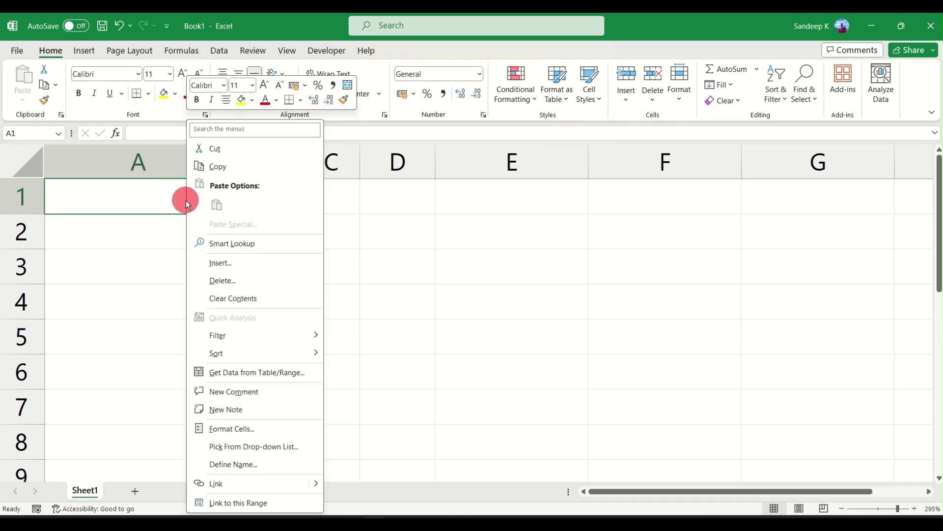
click(221, 167)
click(338, 186)
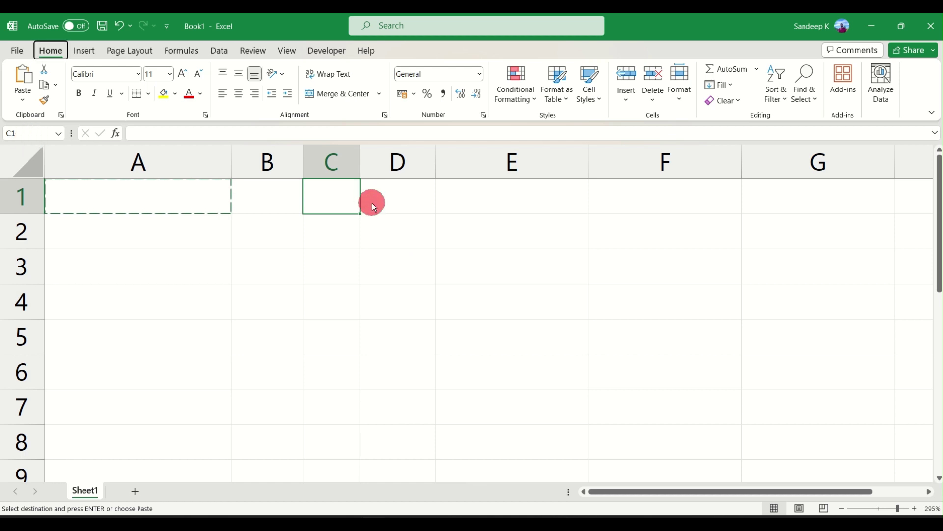
key(alt)
key(e)
key(s)
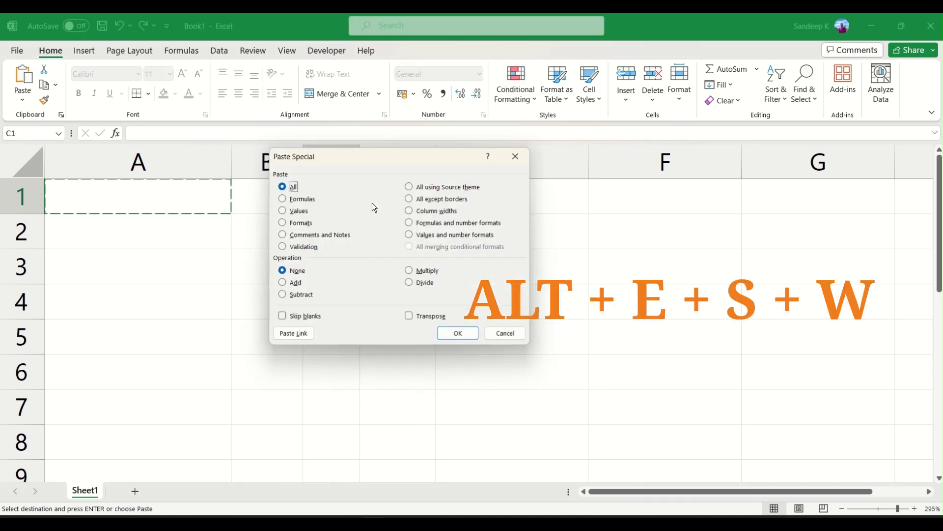
key(w)
click(447, 336)
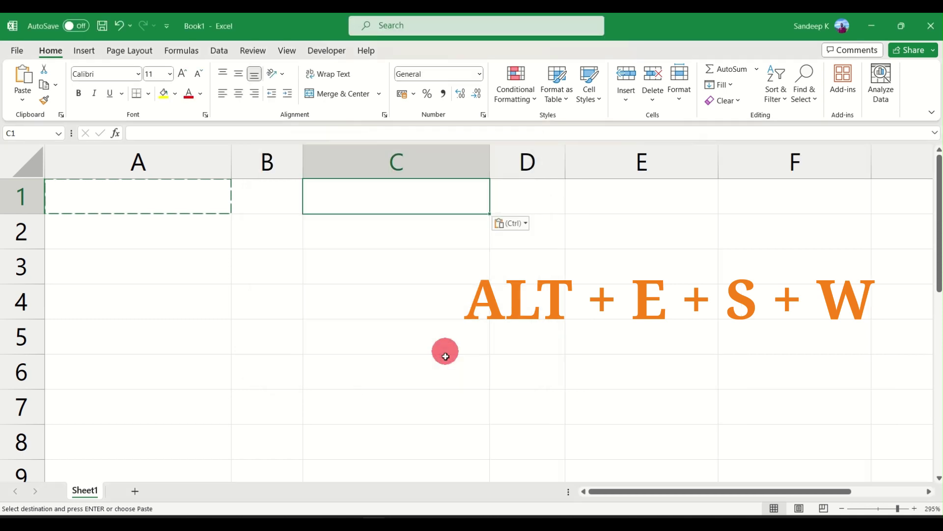
click(339, 223)
click(164, 200)
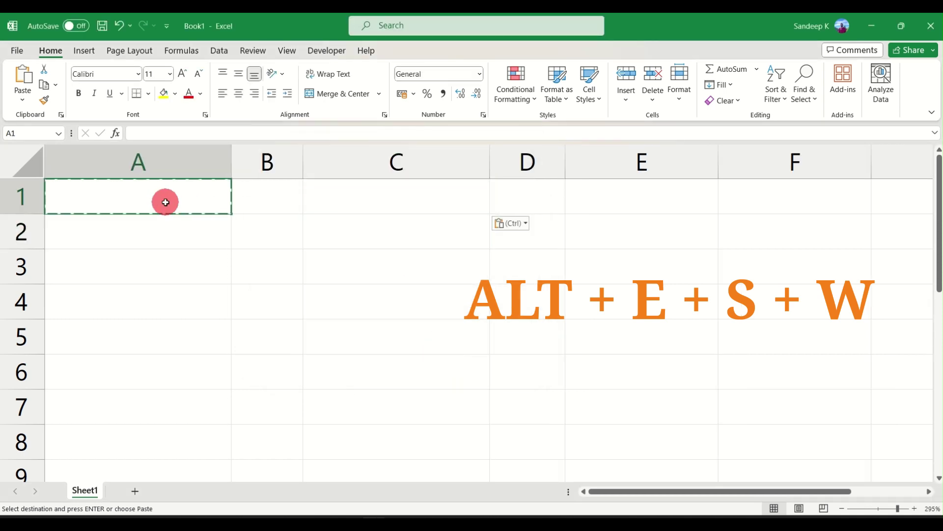
click(388, 200)
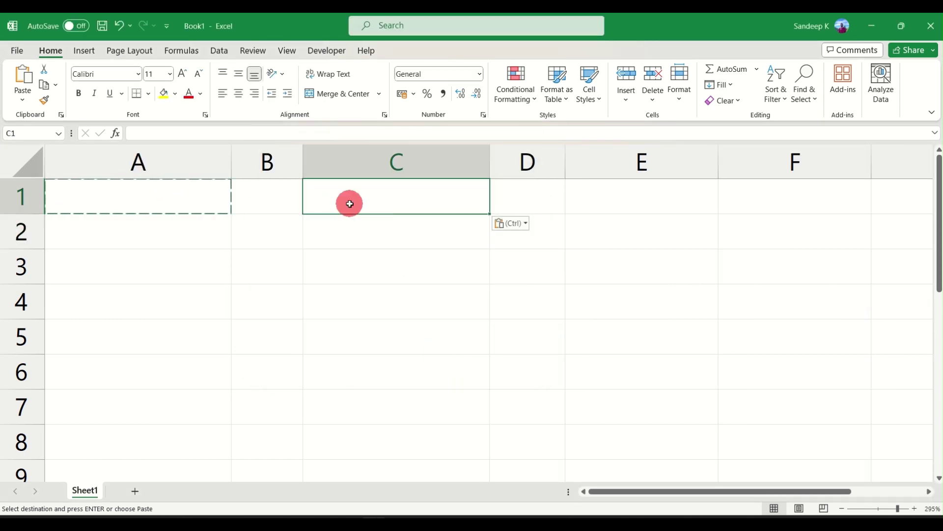